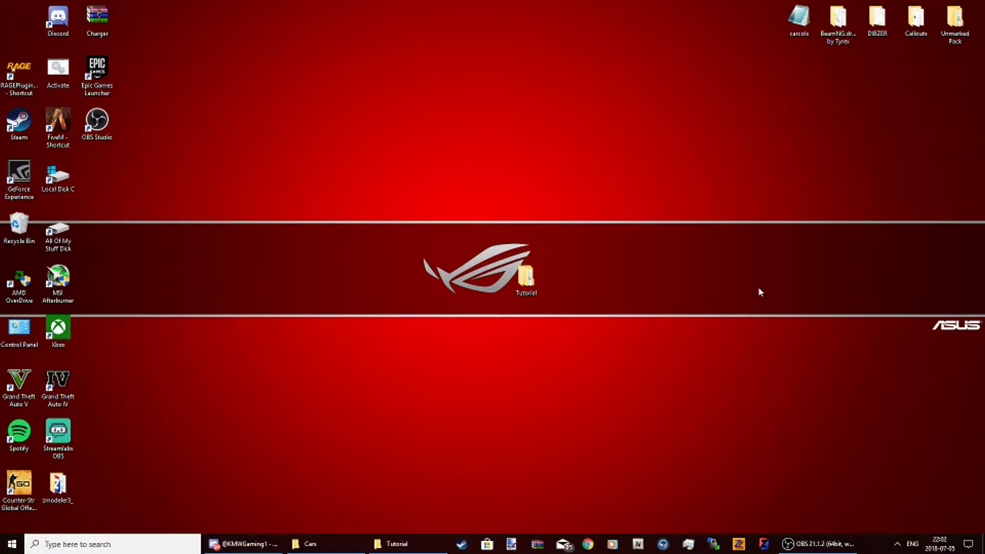
Step: Open the charger file from Tutorial > 2014 Charger in ZModeler 3
double_click(527, 279)
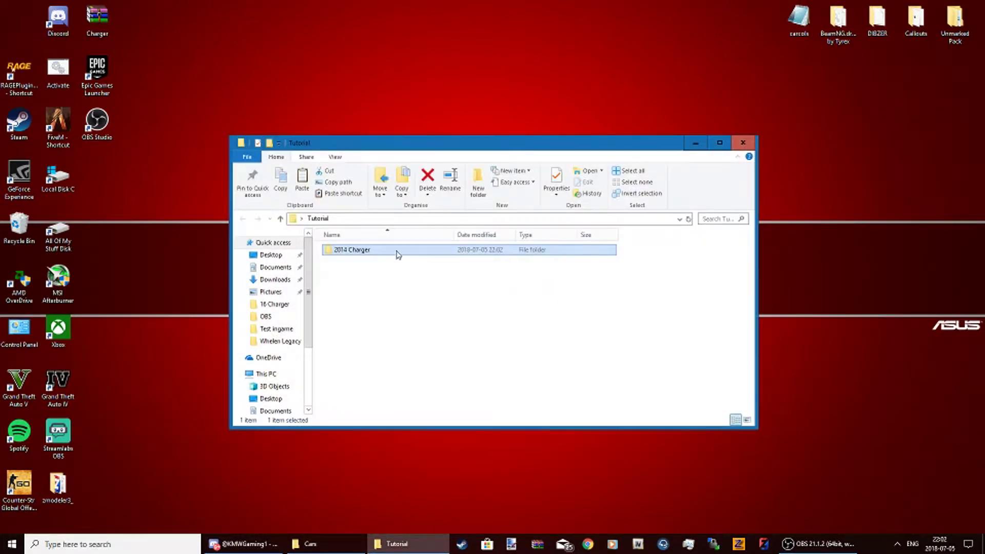
double_click(396, 254)
double_click(345, 304)
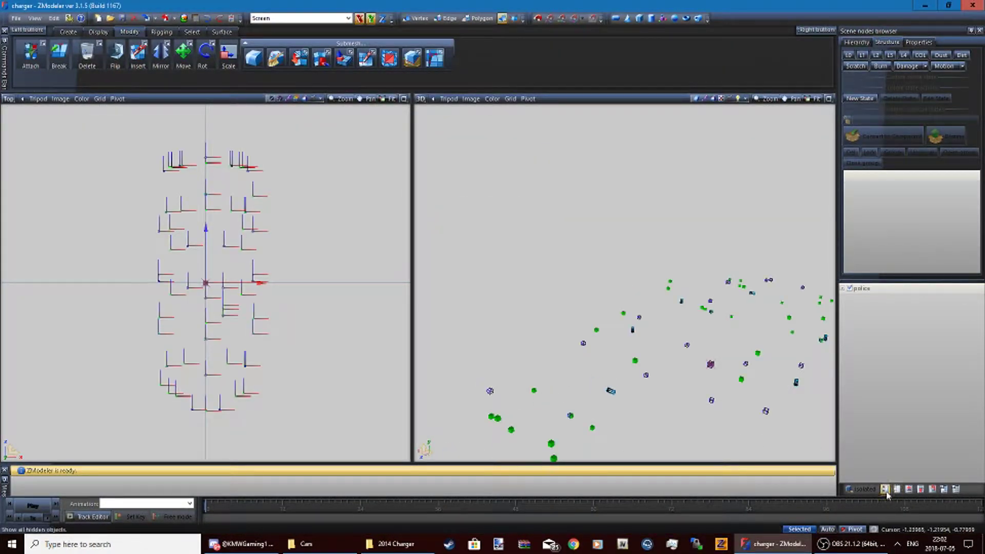
Step: Show the L0 meshes, maximize the 3D view and expand the police node to reveal chassis
click(849, 54)
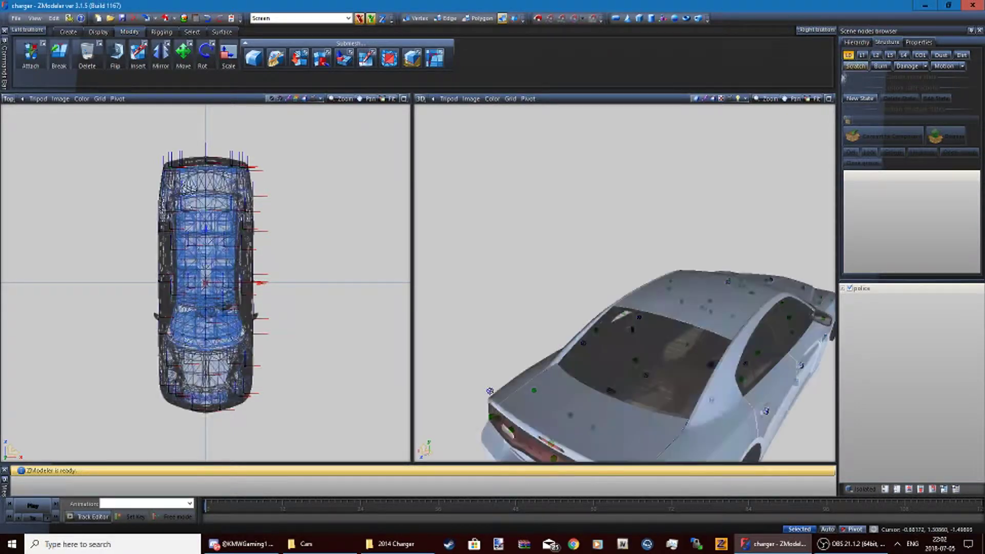
middle_drag(624, 292, 764, 180)
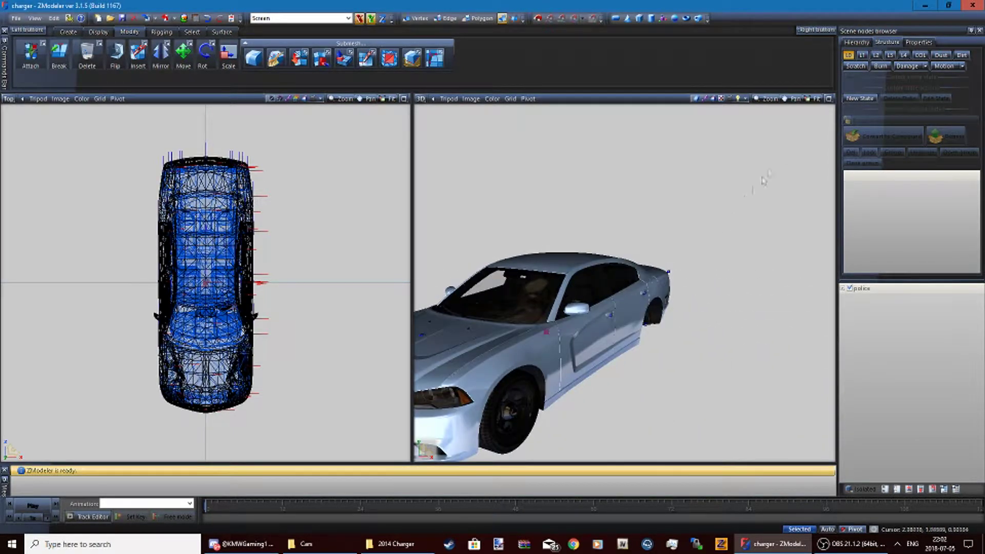
click(829, 99)
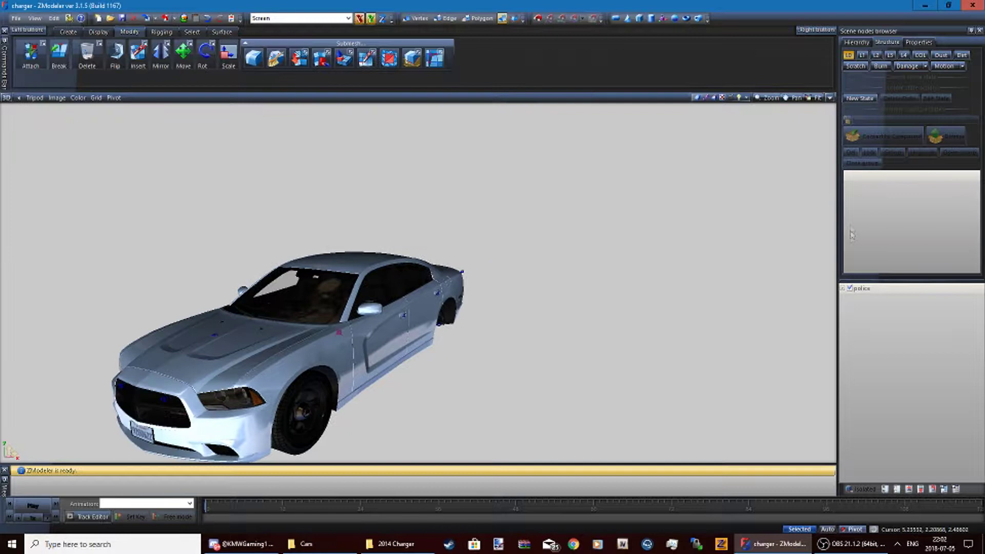
click(843, 289)
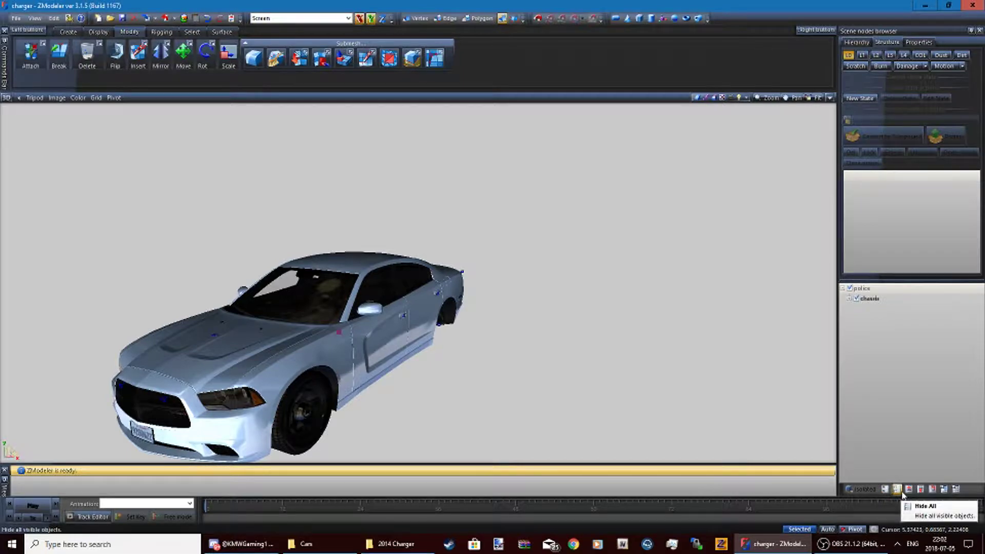
Step: Hide all objects, expand the chassis node and select its steeringwheel part
click(896, 490)
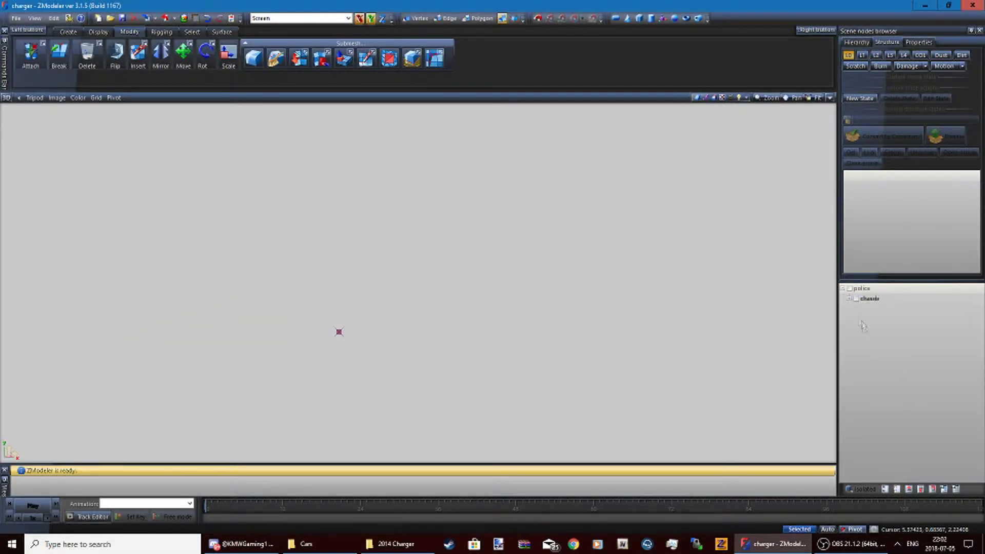
click(849, 299)
click(884, 300)
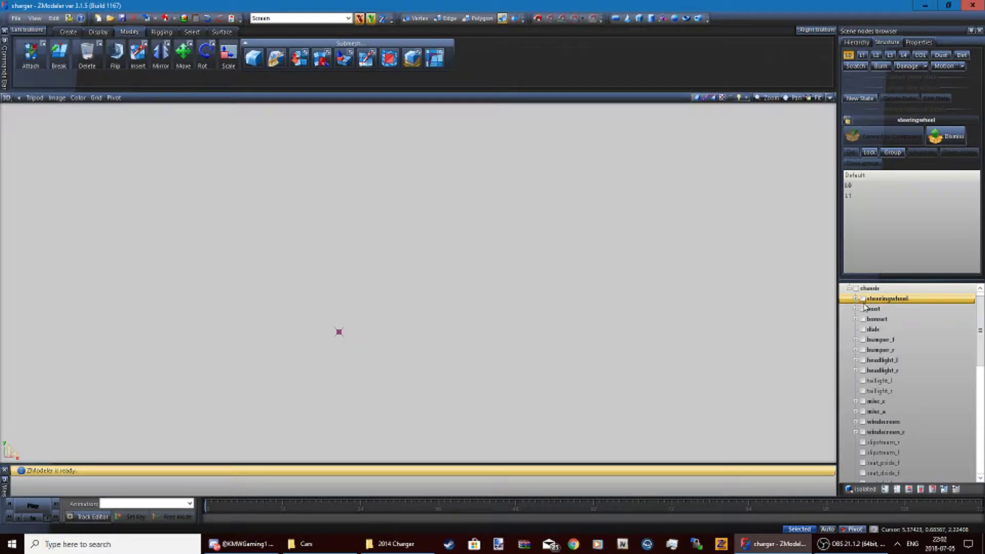
key(Down)
key(Down)
key(Down)
key(Down)
key(Down)
key(Down)
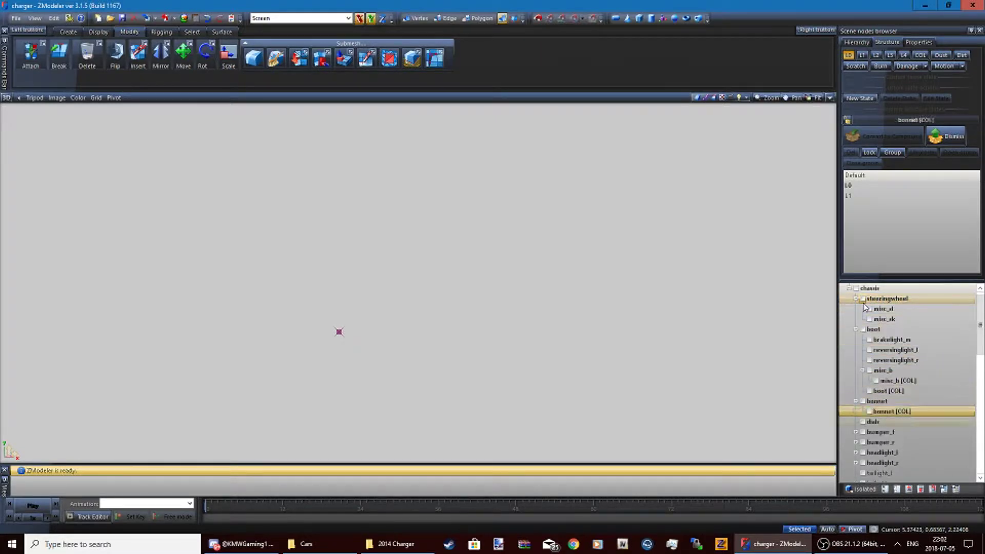
key(Down)
key(Down)
key(Down)
key(Down)
key(Down)
key(Down)
key(Down)
key(Down)
key(Down)
key(Down)
key(Down)
key(Down)
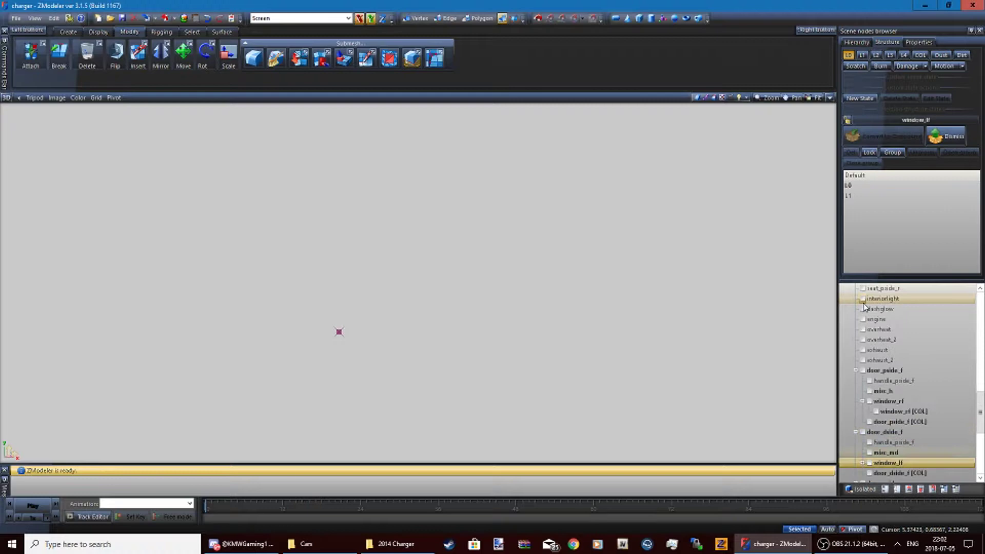
key(Down)
key(Down)
key(Down)
key(Down)
key(Down)
key(Down)
key(Down)
key(Down)
key(Down)
key(Down)
key(Down)
key(Down)
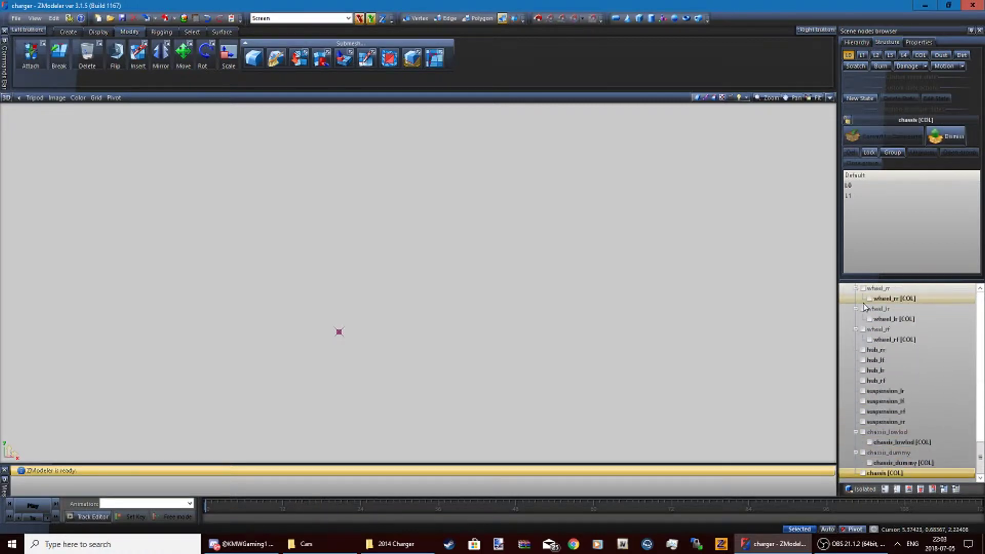
Step: Step through the chassis part list, past the window and door parts, to the windscreen nodes
key(Up)
key(Up)
key(Up)
key(Up)
key(Up)
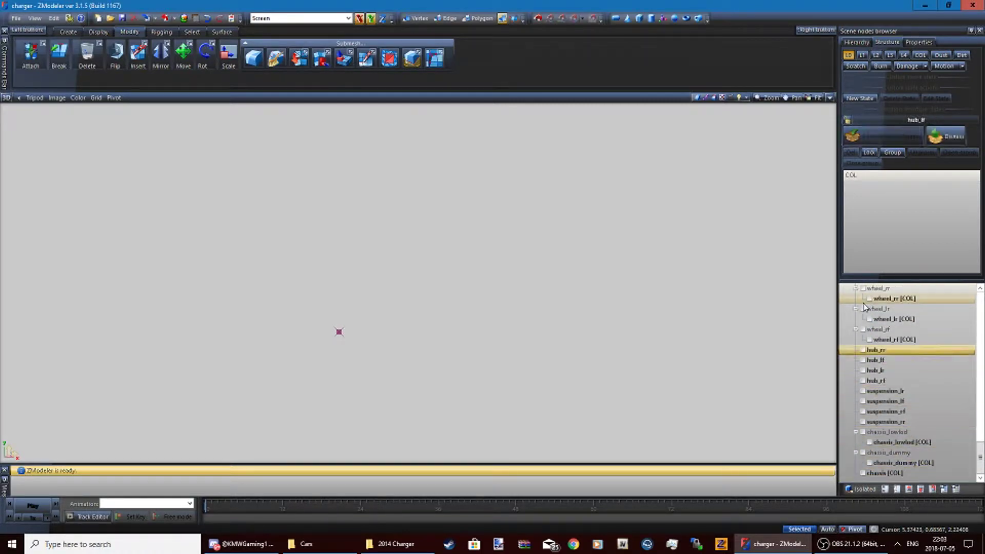
key(Up)
key(Up)
key(Up)
key(Up)
key(Up)
key(Up)
key(Up)
key(Up)
key(Up)
key(Up)
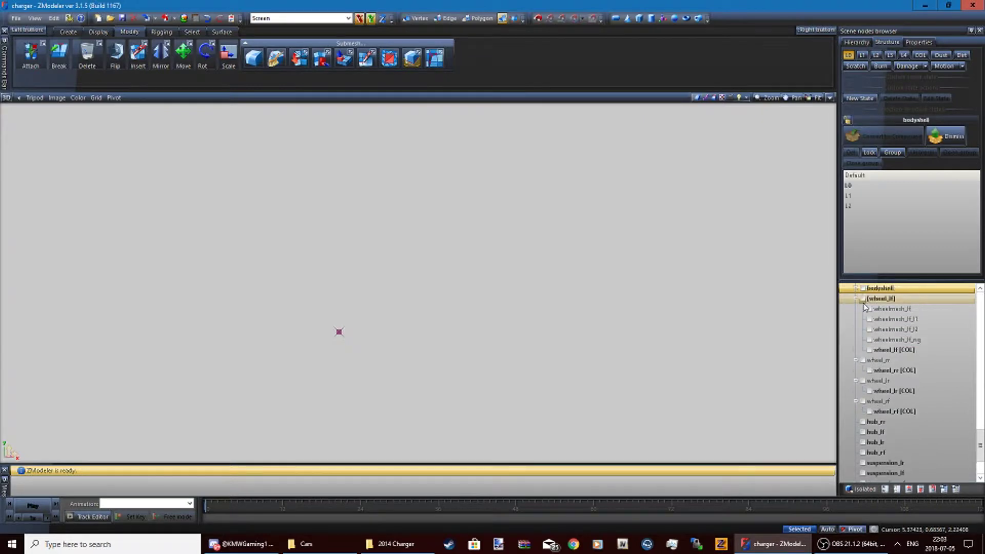
key(Up)
key(Up)
key(Up)
key(Up)
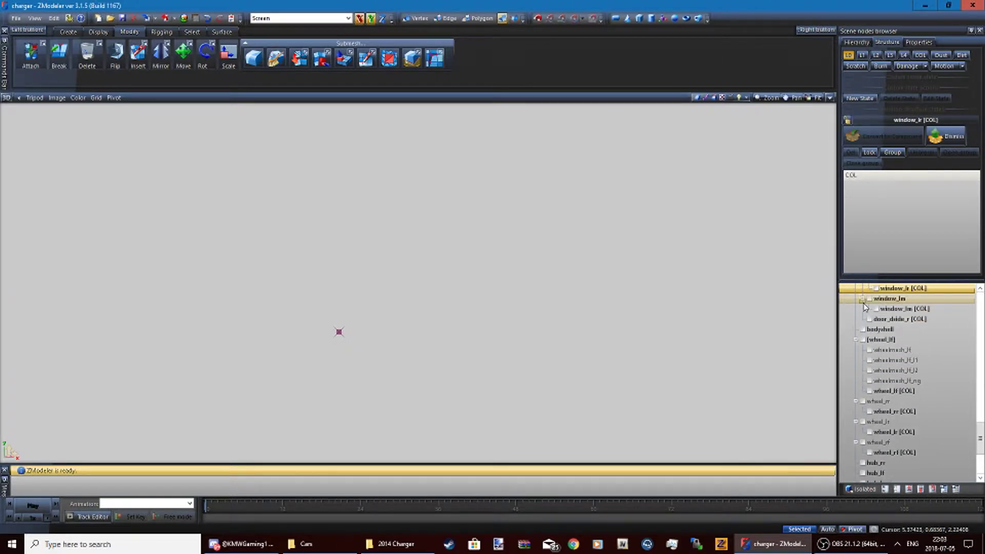
key(Up)
key(Up)
key(Up)
key(Up)
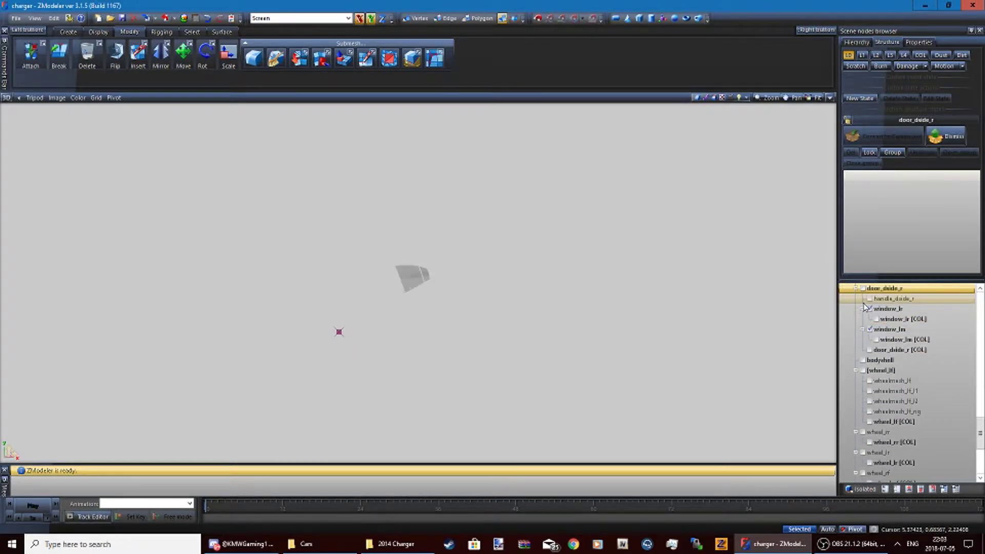
key(Up)
key(Up)
key(Up)
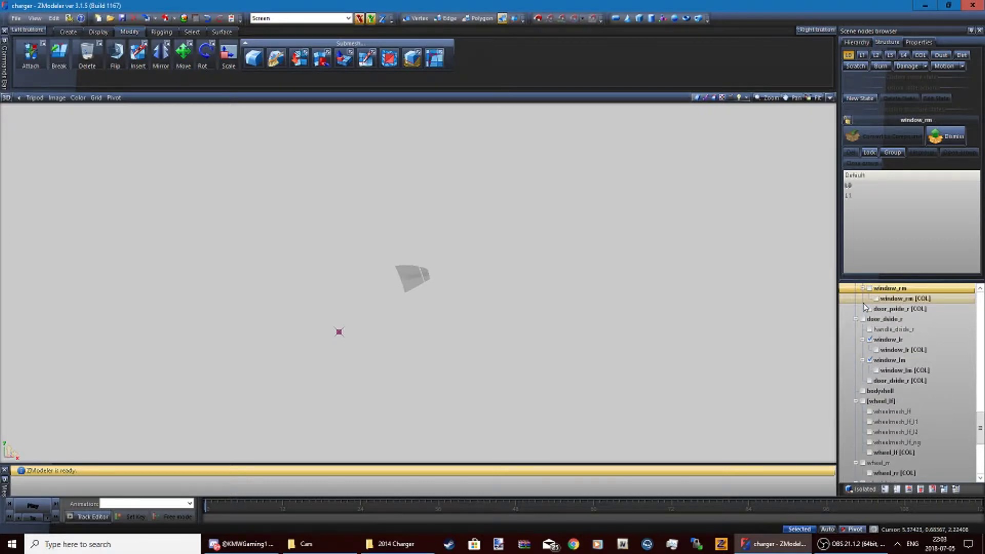
key(Up)
key(Up)
key(Up)
key(Up)
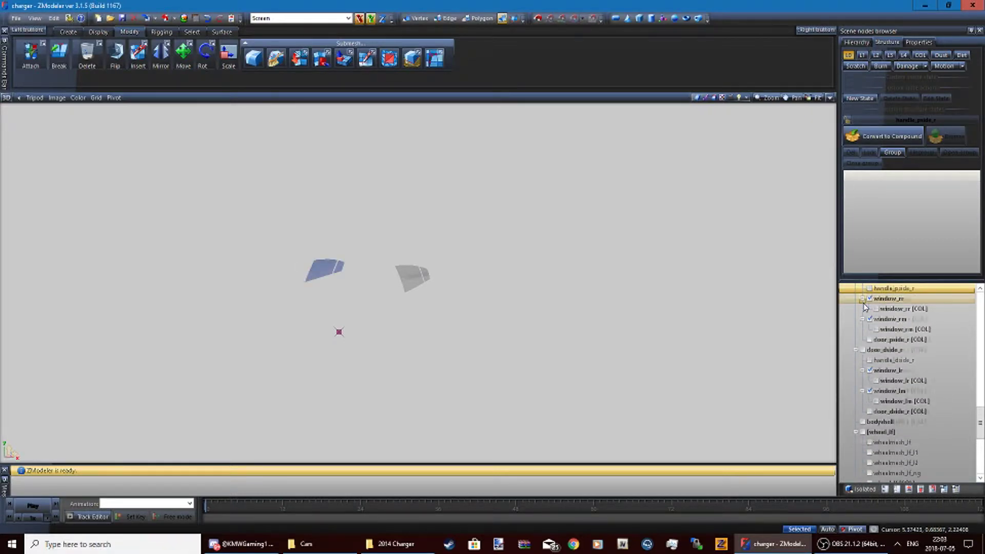
key(Up)
key(Up)
key(Up)
key(Up)
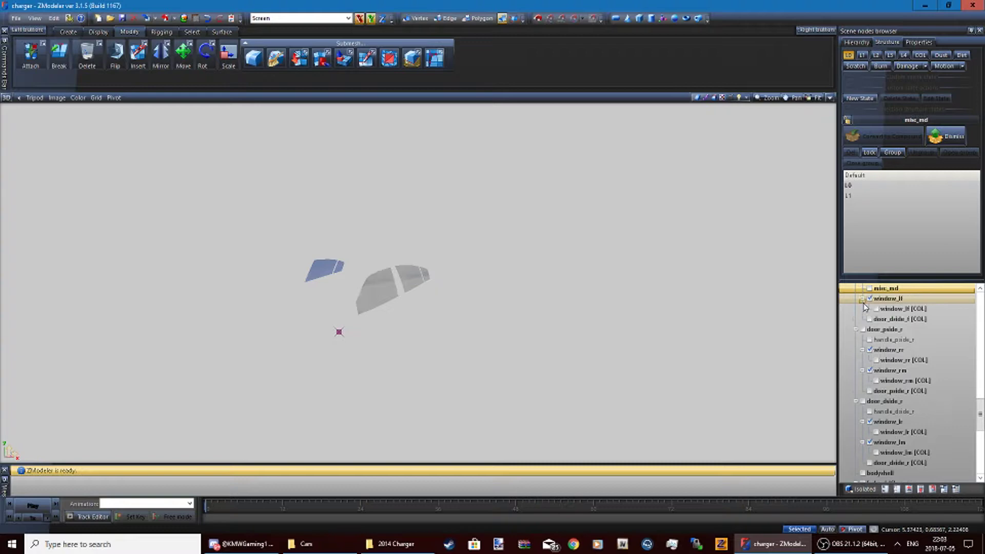
key(Up)
key(Up)
key(Down)
key(Down)
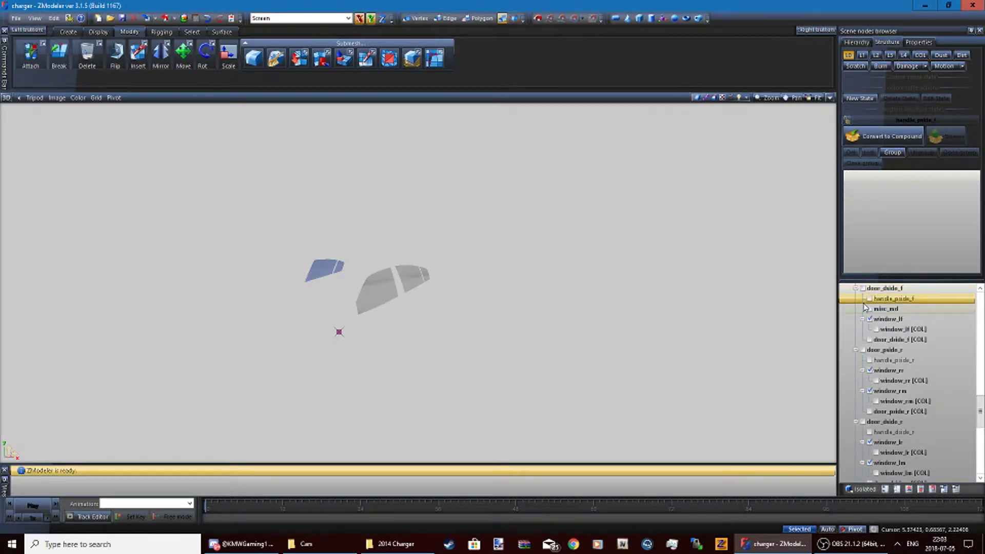
key(Down)
key(Down)
key(Down)
key(Up)
key(Up)
key(Up)
key(Up)
key(Up)
key(Up)
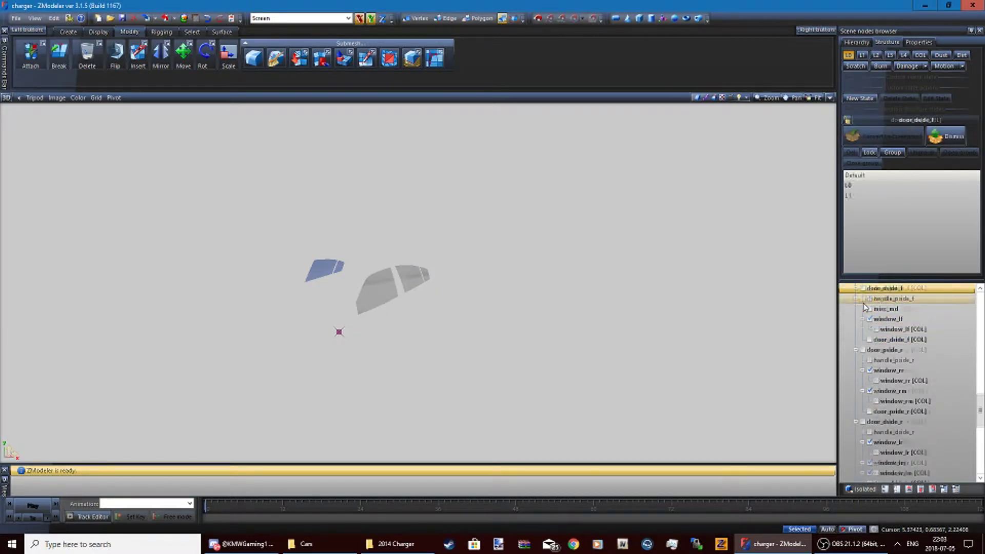
key(Up)
key(Up)
key(Up)
key(Up)
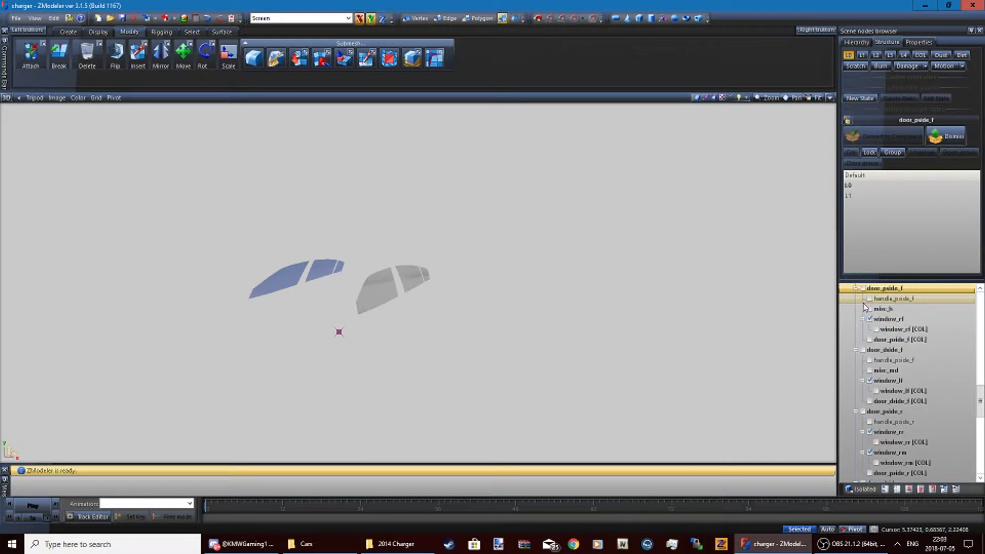
key(Up)
key(Up)
key(Up)
key(Up)
key(Up)
key(Up)
key(Up)
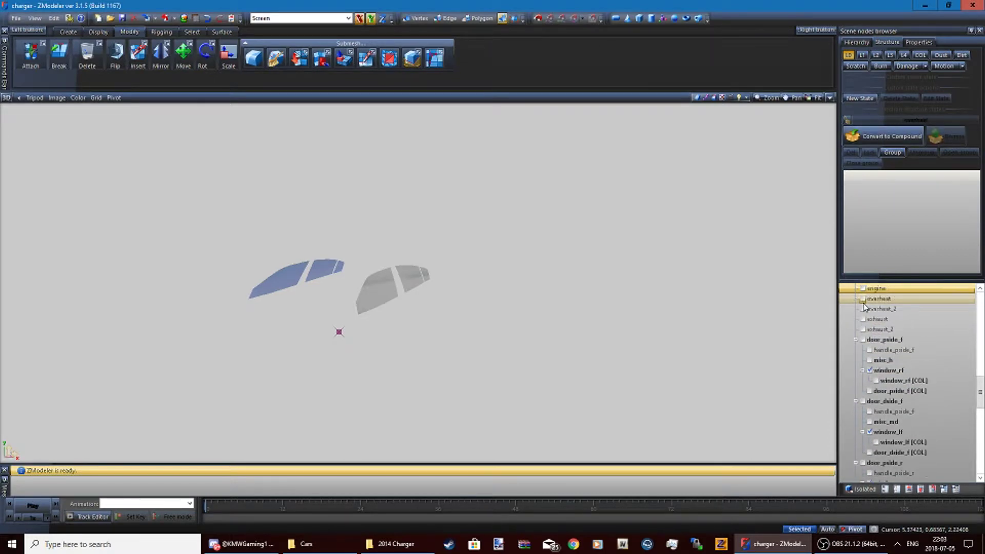
key(Up)
key(Up)
key(Up)
key(Up)
key(Up)
key(Up)
key(Up)
key(Up)
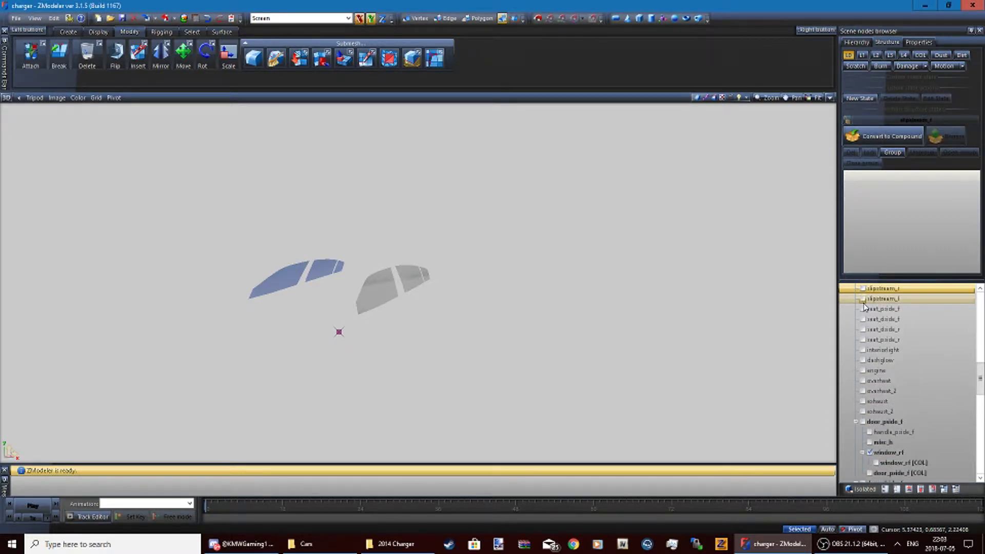
key(Up)
key(Up)
key(Up)
key(Up)
key(Up)
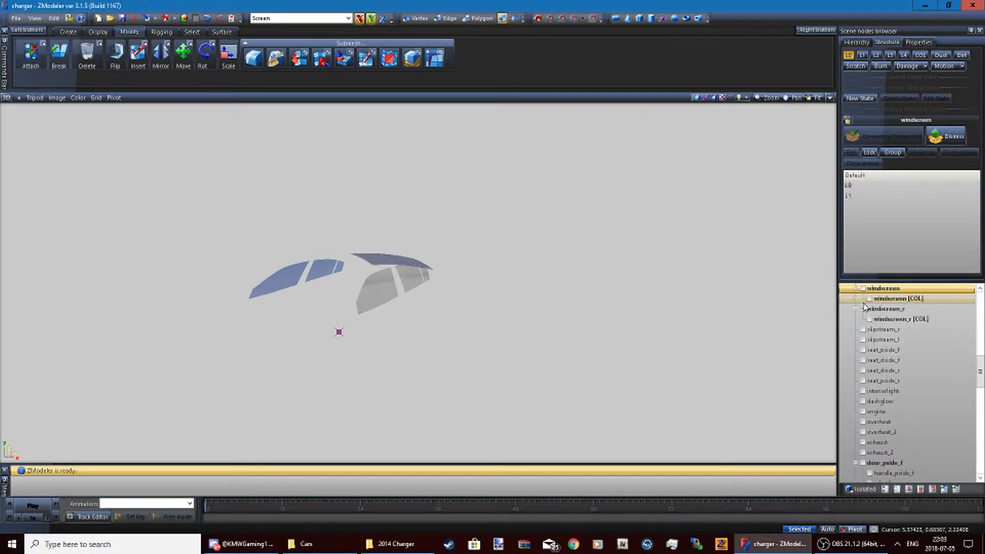
key(Up)
key(Up)
Step: Show the windscreen, box-select all window glass in split Top view, and open Material Browser
click(864, 308)
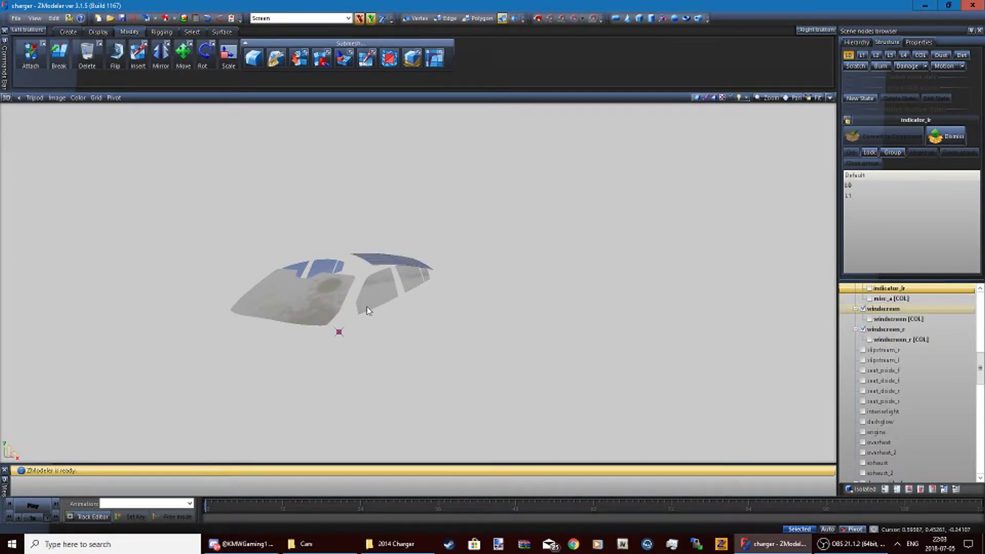
mouse_move(367, 310)
middle_down()
mouse_move(414, 321)
mouse_move(378, 396)
middle_up()
key(space)
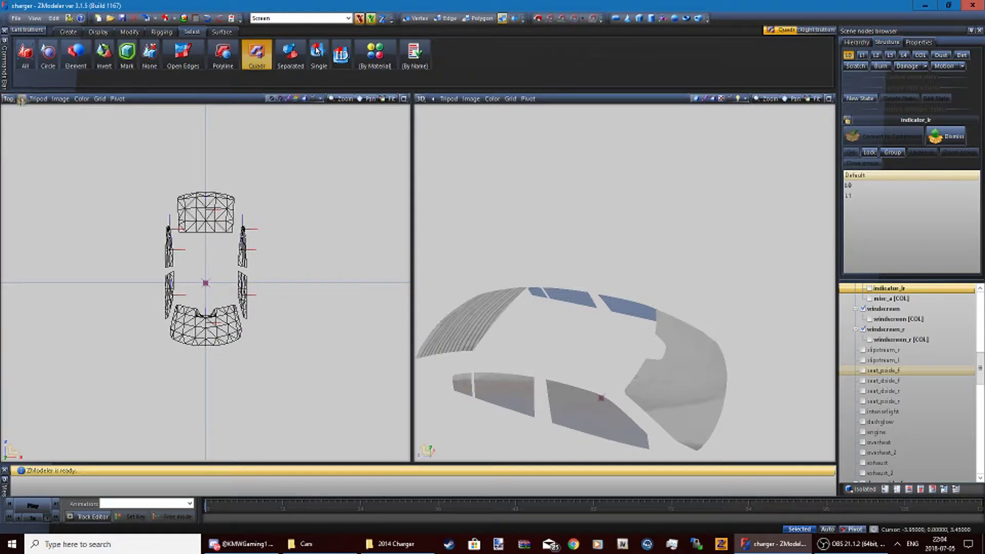
drag(108, 156, 347, 412)
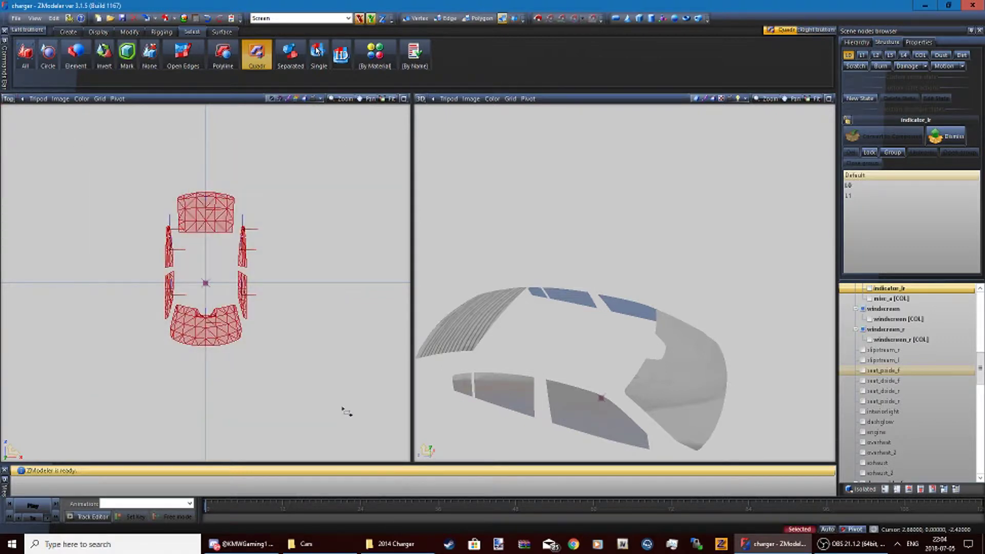
click(184, 17)
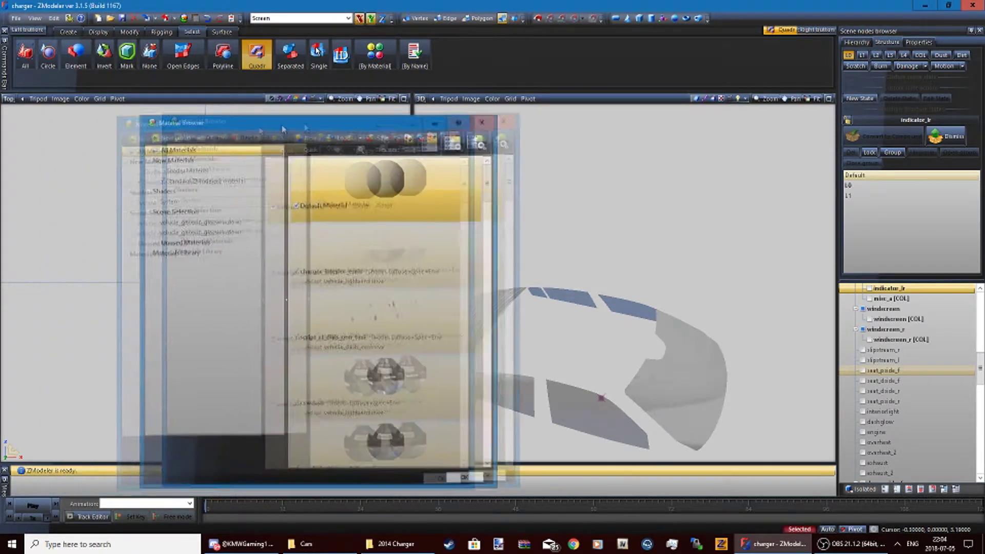
Step: Compare the two vehicle_generic_glasswindows materials and open properties for the chosen one
drag(185, 131, 558, 106)
click(494, 201)
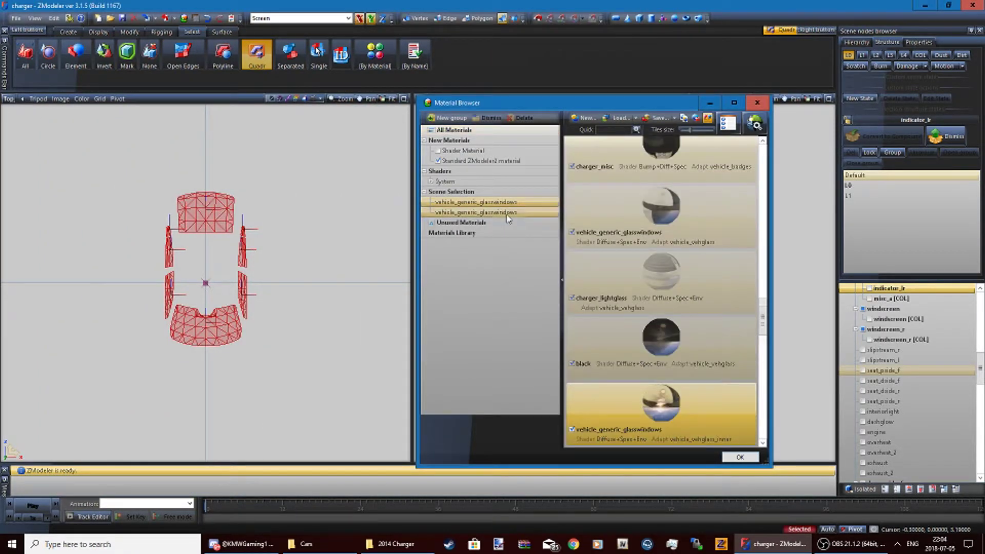
click(508, 213)
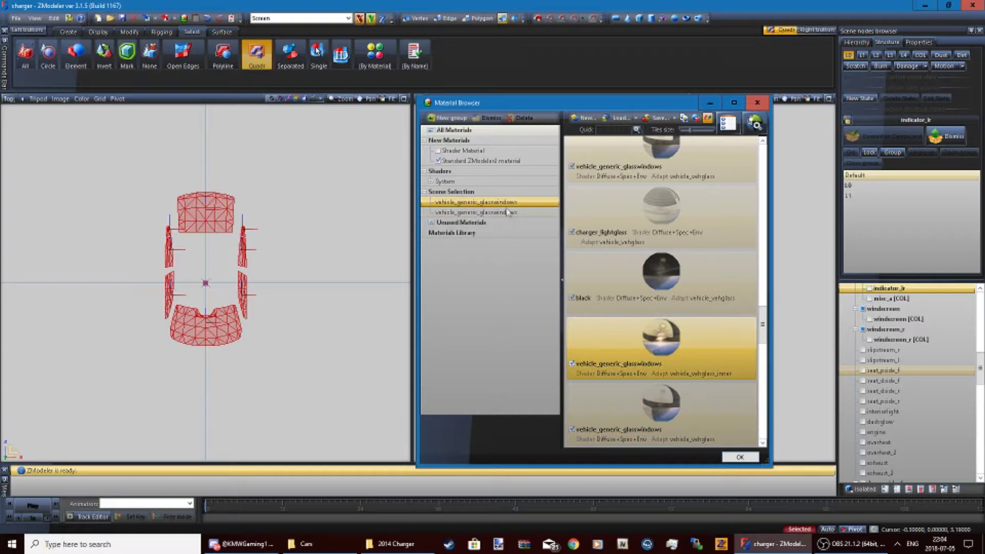
click(504, 204)
click(505, 205)
click(674, 339)
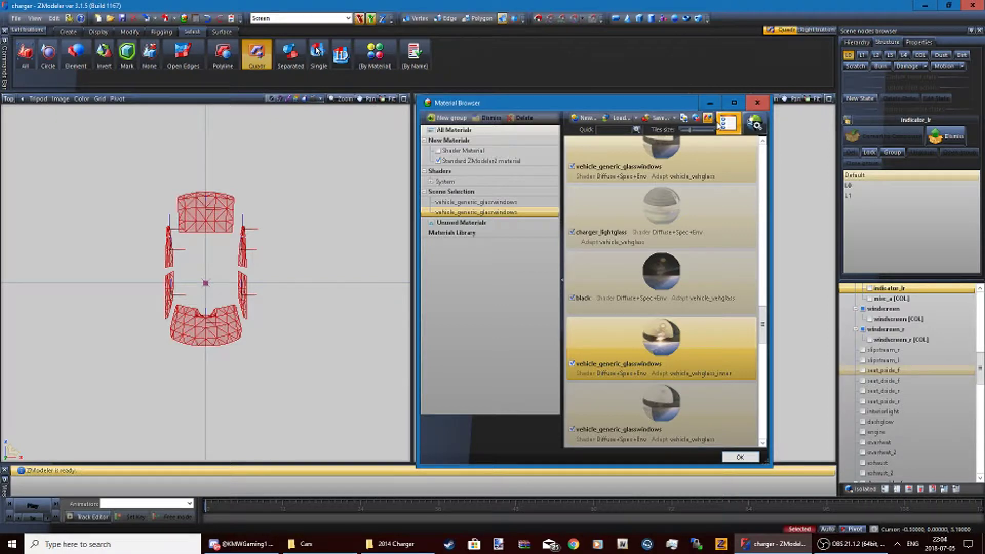
click(726, 124)
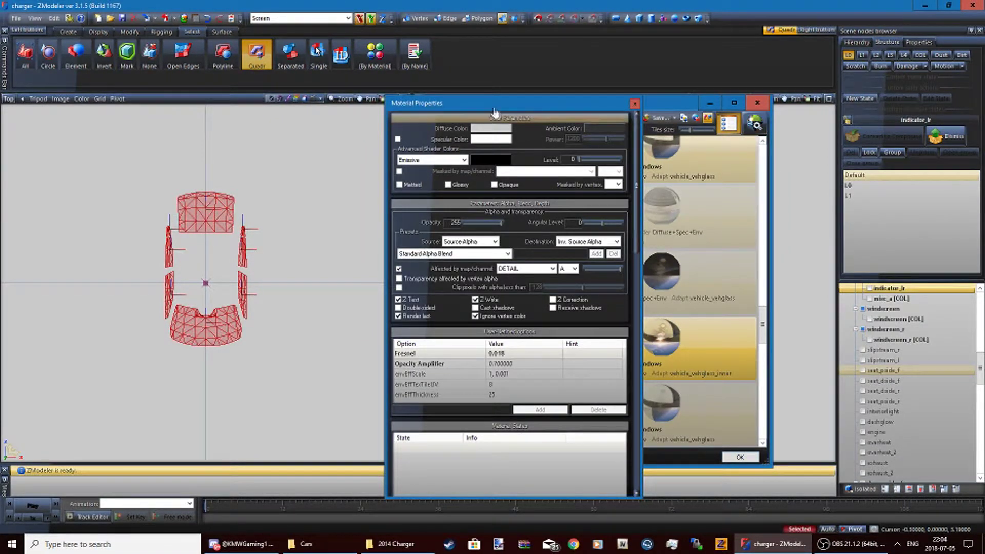
Step: Add a 'Crash' user-defined option to the glasswindows material and close its properties
drag(494, 108, 396, 79)
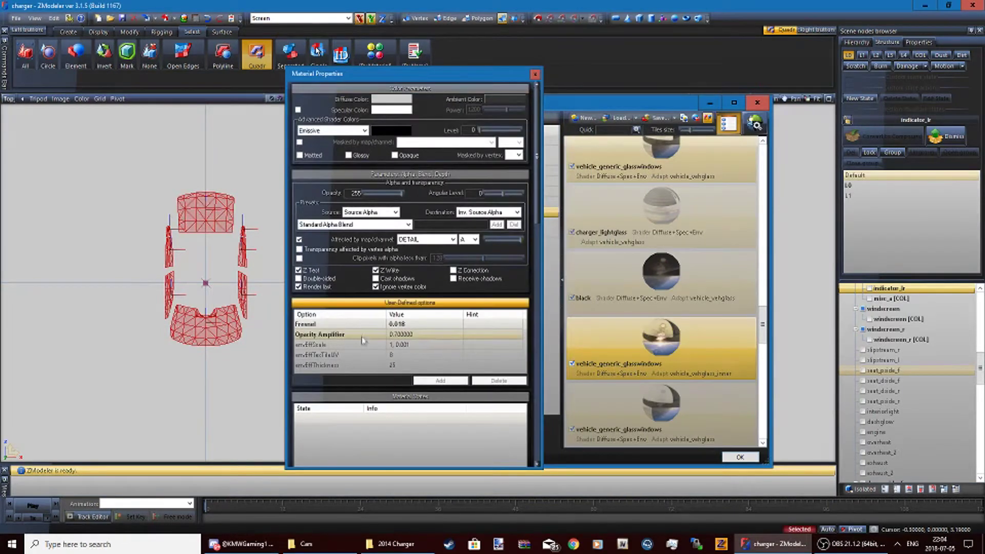
text(Crash)
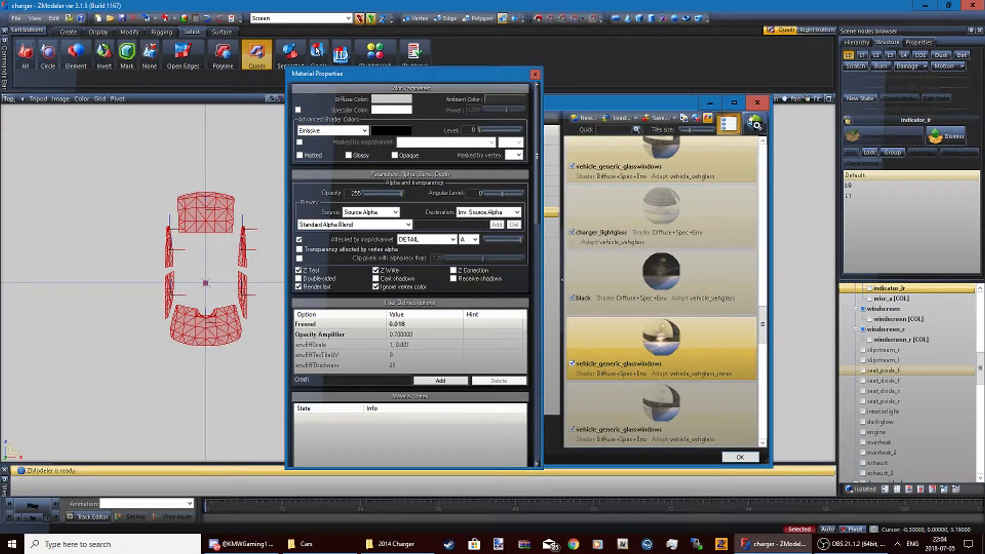
click(450, 382)
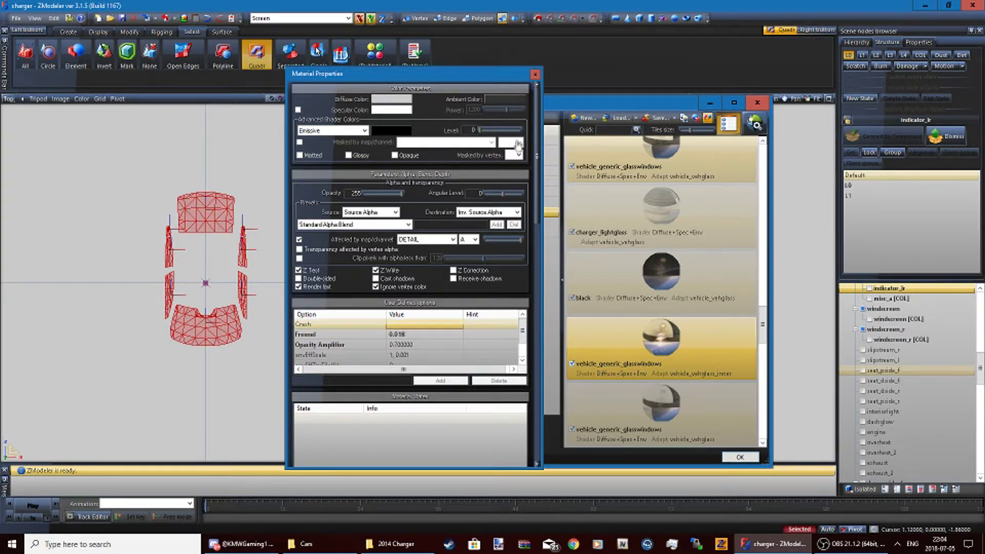
click(535, 74)
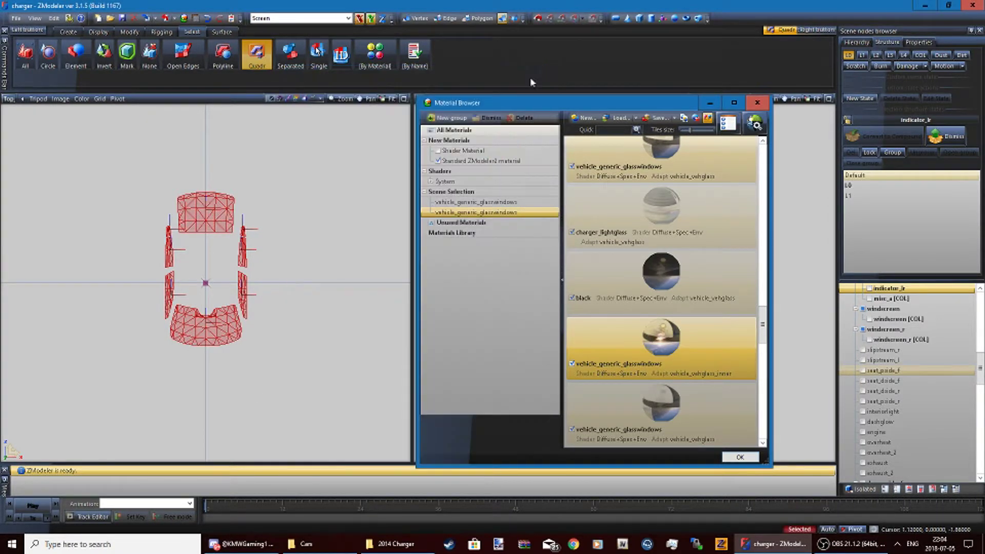
Step: Check the bottom glasswindows material also has 'Crash', then close both material windows
click(633, 384)
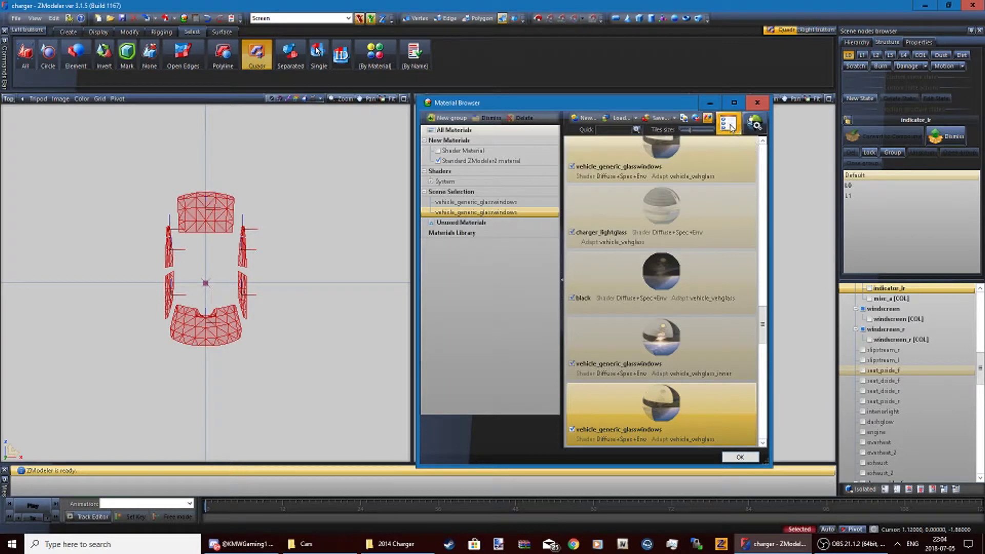
click(728, 123)
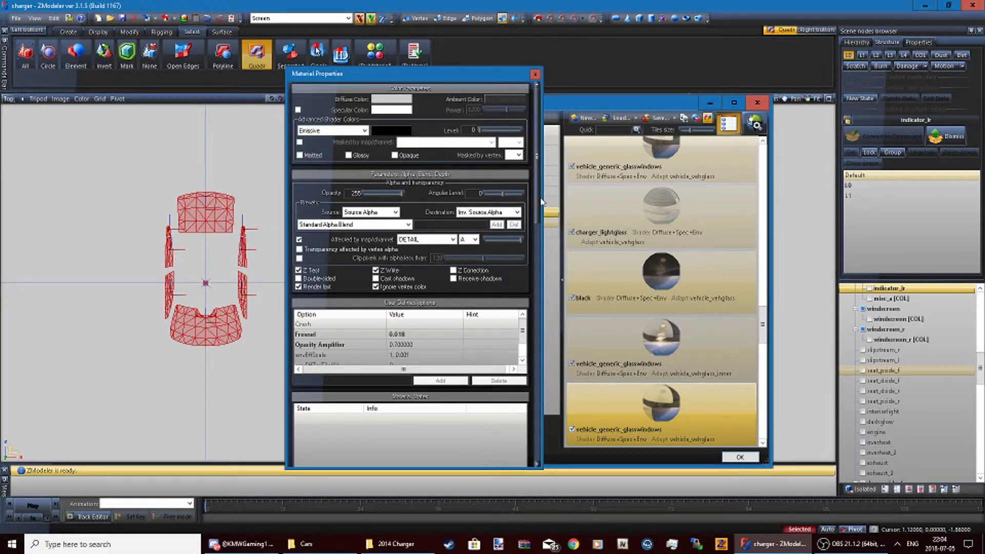
scroll(541, 224, down, 1)
scroll(541, 224, down, 2)
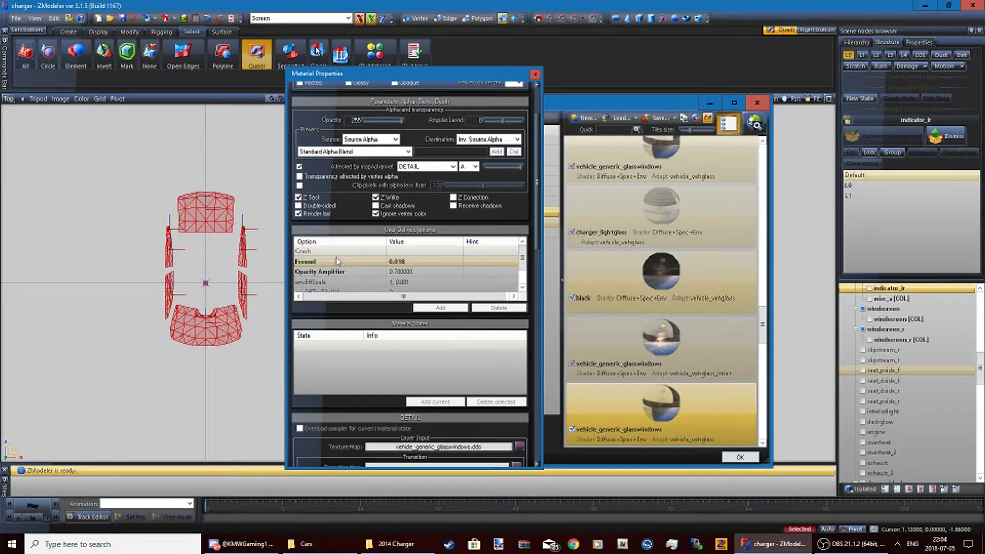
click(536, 75)
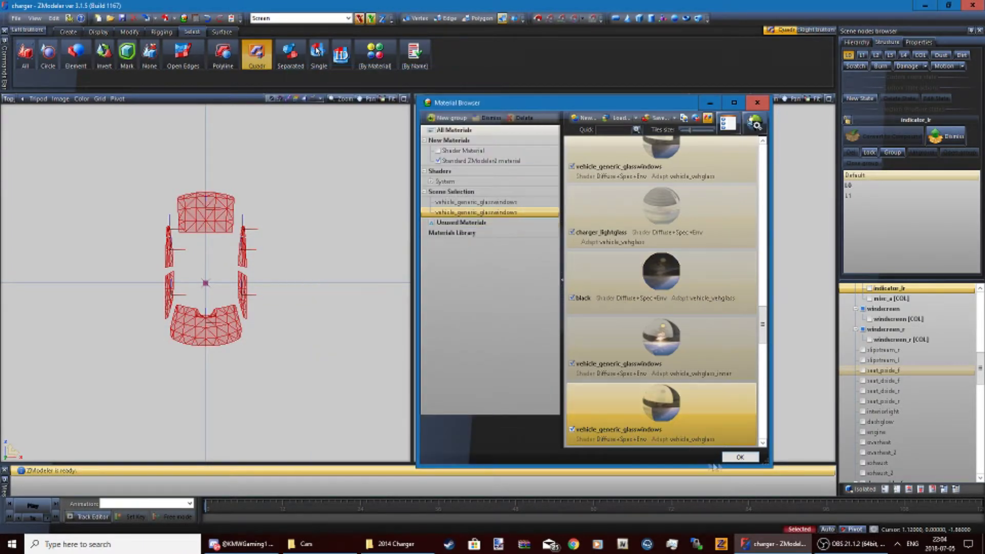
click(740, 458)
Step: Deselect the window parts and hide the windscreen glass meshes
drag(120, 168, 324, 399)
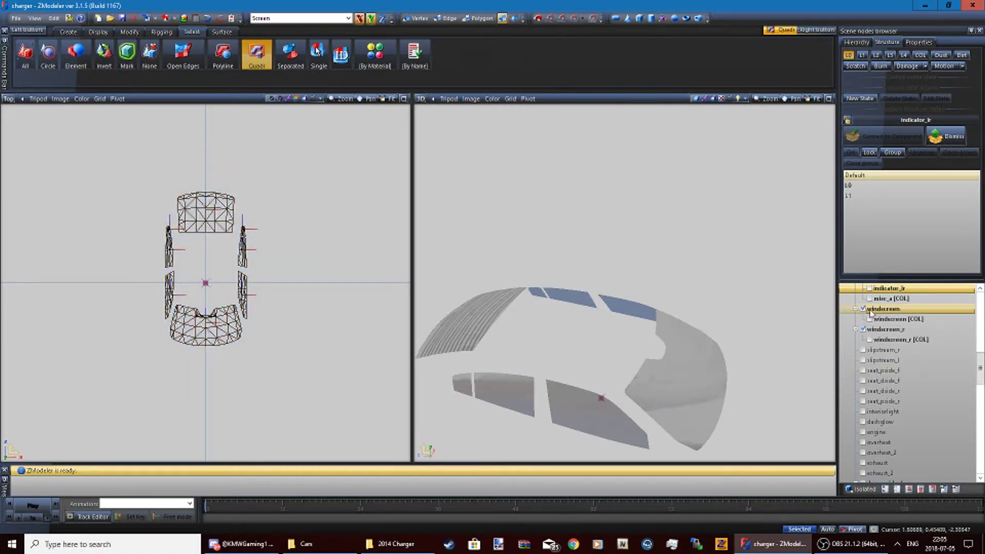
scroll(912, 349, up, 5)
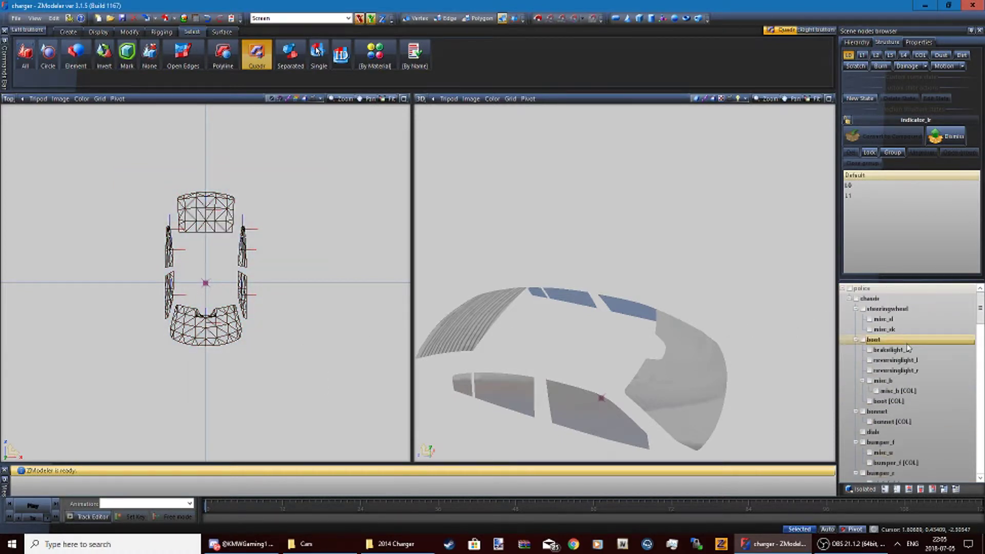
scroll(908, 349, down, 5)
scroll(893, 362, down, 3)
click(870, 393)
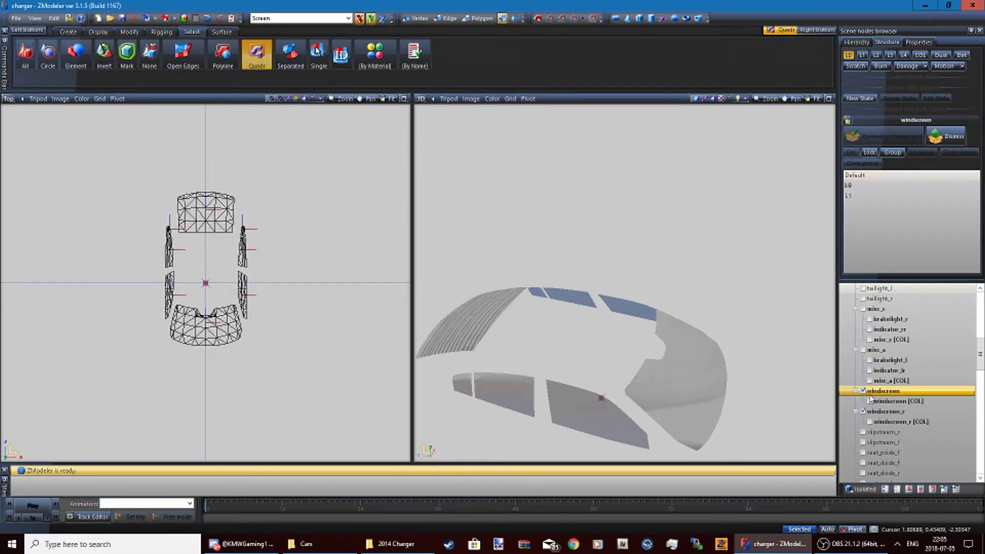
click(870, 422)
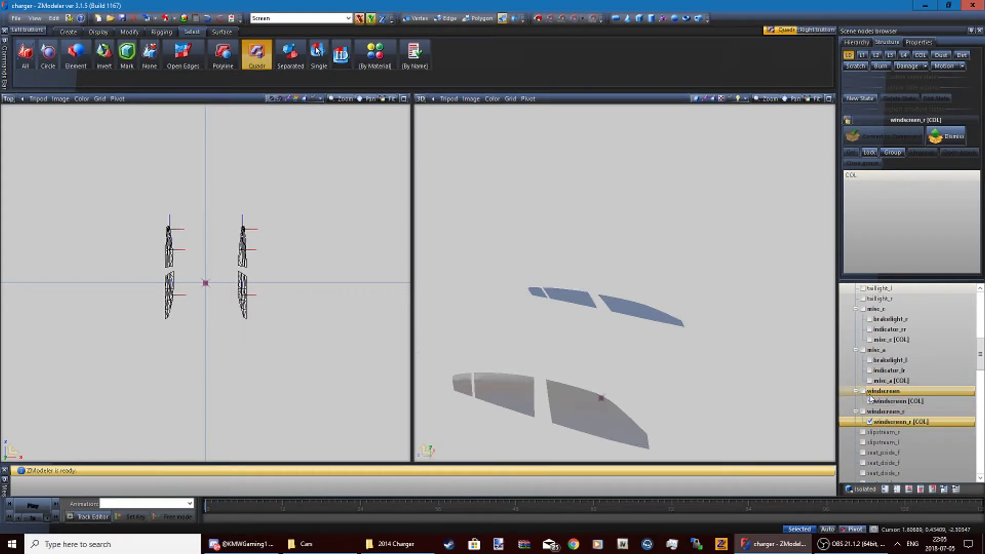
key(Down)
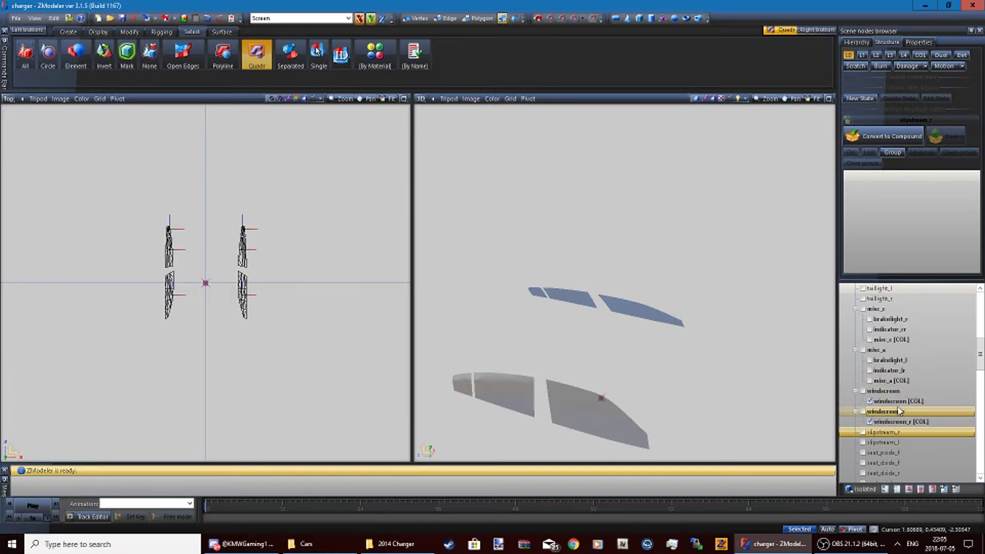
Step: Hide the window_rf, window_lf, window_rr, window_rm, window_lr and window_lm glass meshes
key(Down)
key(Down)
key(Down)
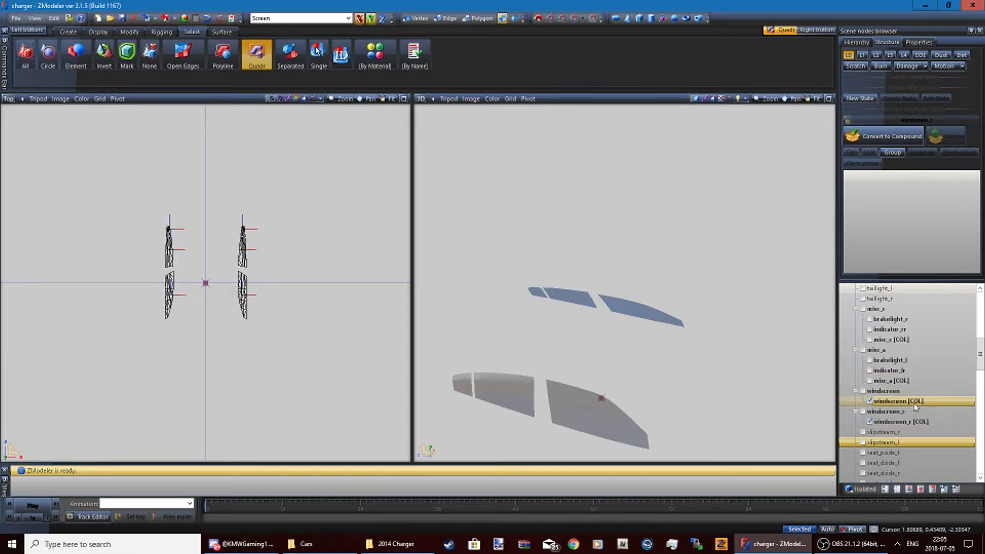
key(Down)
key(Down)
key(Down)
key(Down)
key(Down)
key(Down)
key(Down)
key(Down)
key(Down)
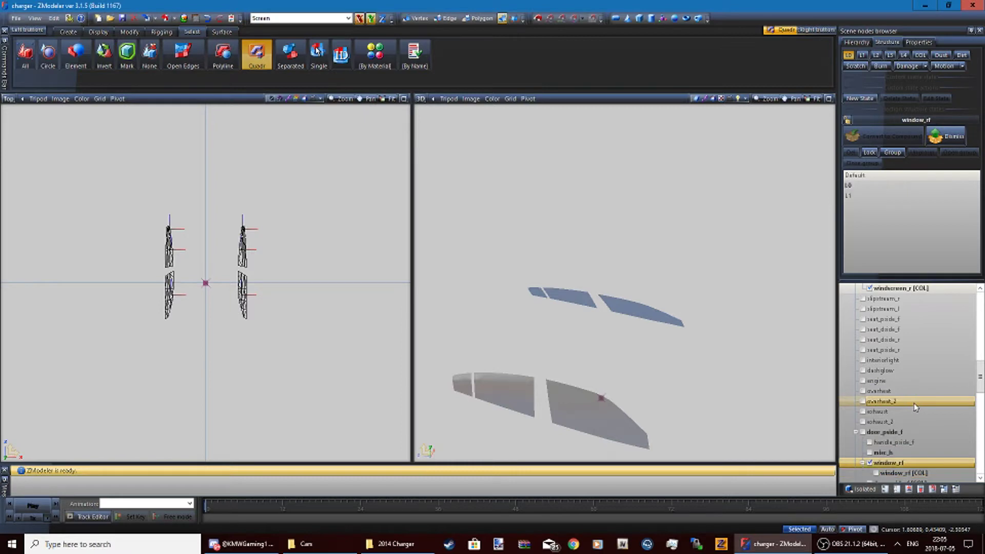
key(Down)
key(Down)
key(Down)
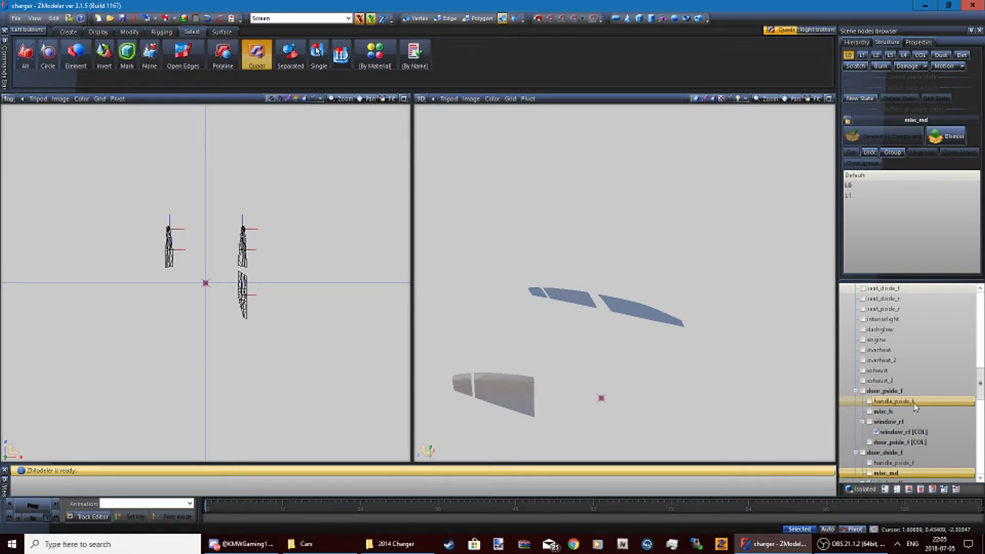
key(Down)
key(Down)
key(Down)
key(Down)
key(Down)
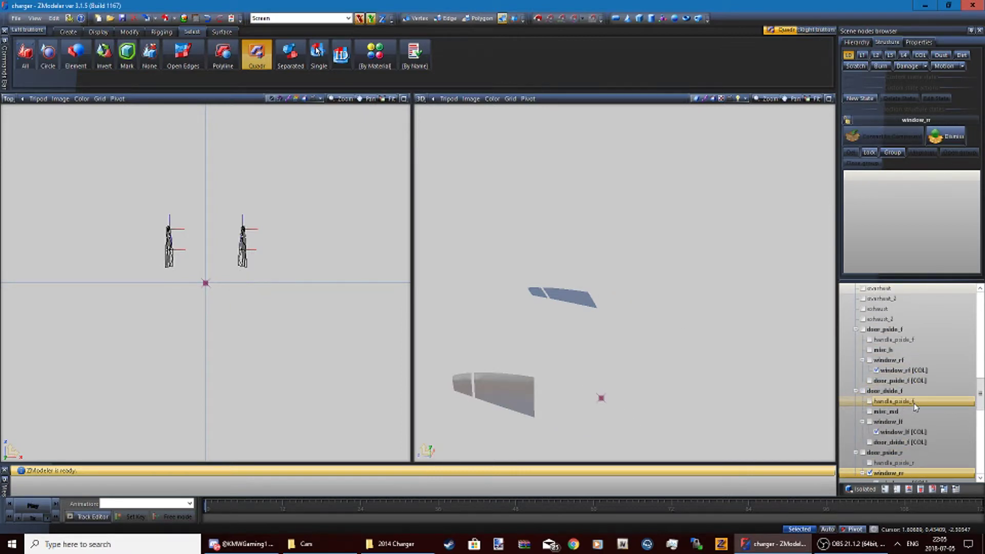
key(Down)
key(Down)
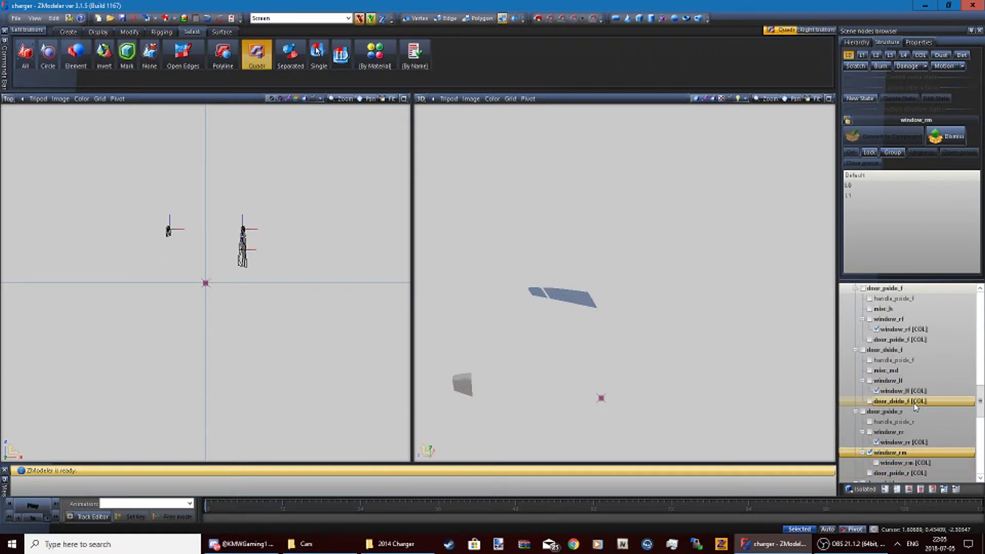
key(Down)
key(Down)
key(Down)
key(Down)
key(Down)
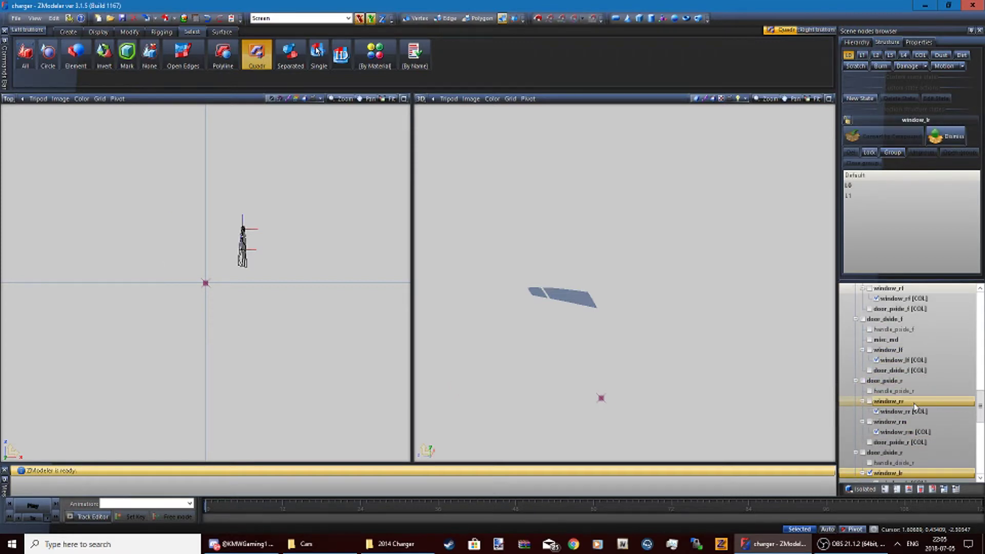
key(Down)
key(Down)
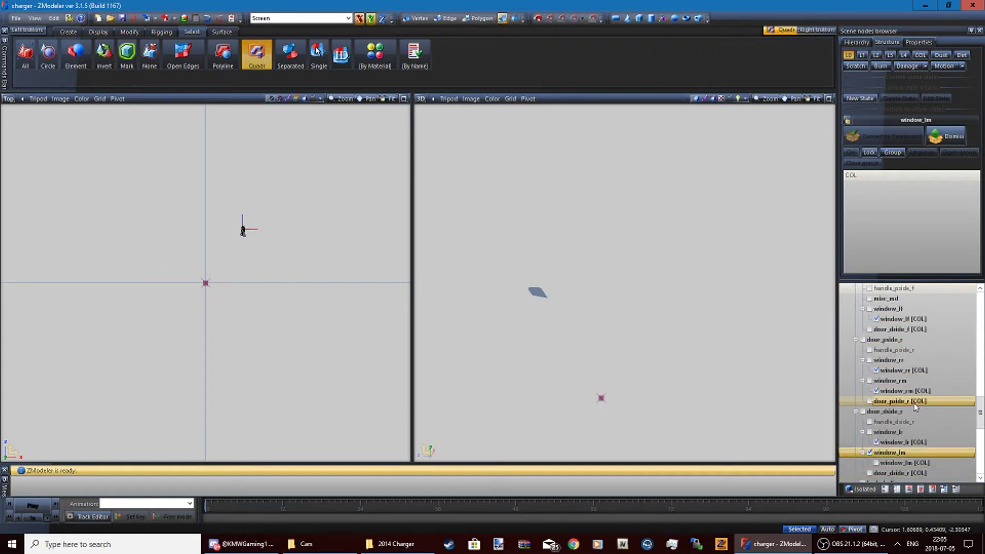
key(Down)
key(Down)
key(Down)
key(Down)
key(Down)
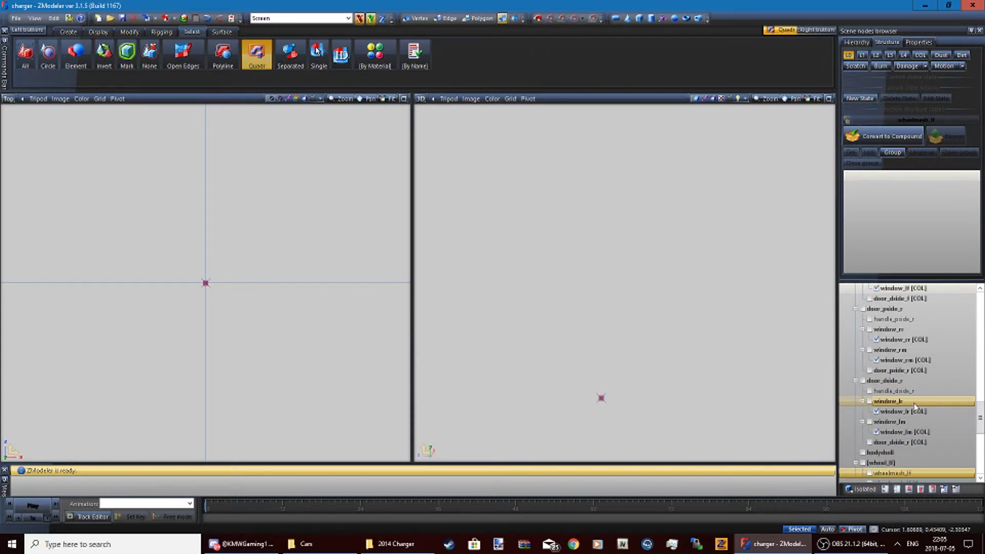
key(Down)
key(Down)
key(Down)
key(Down)
key(Down)
key(Down)
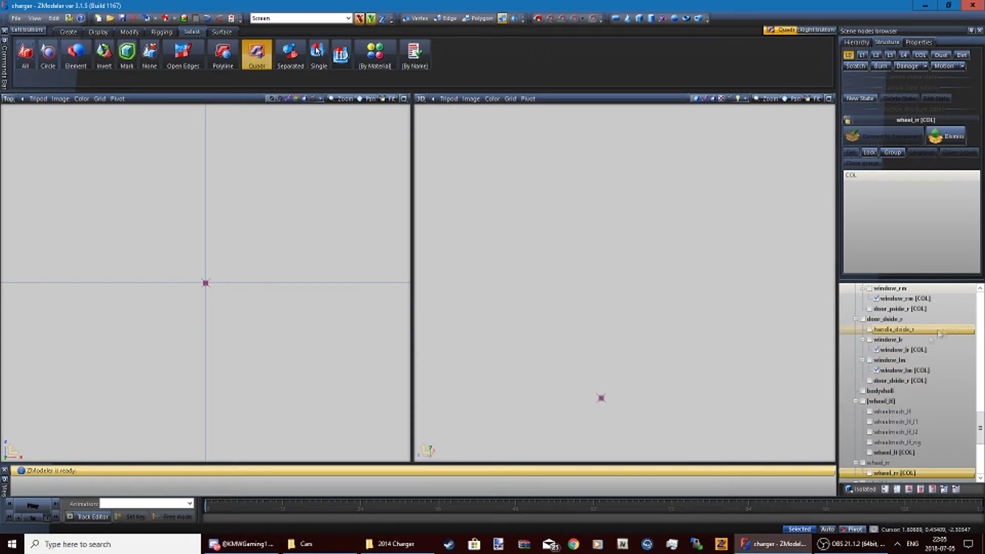
Step: Turn on the COL layer and box-select all window collision panels in Top view
click(921, 56)
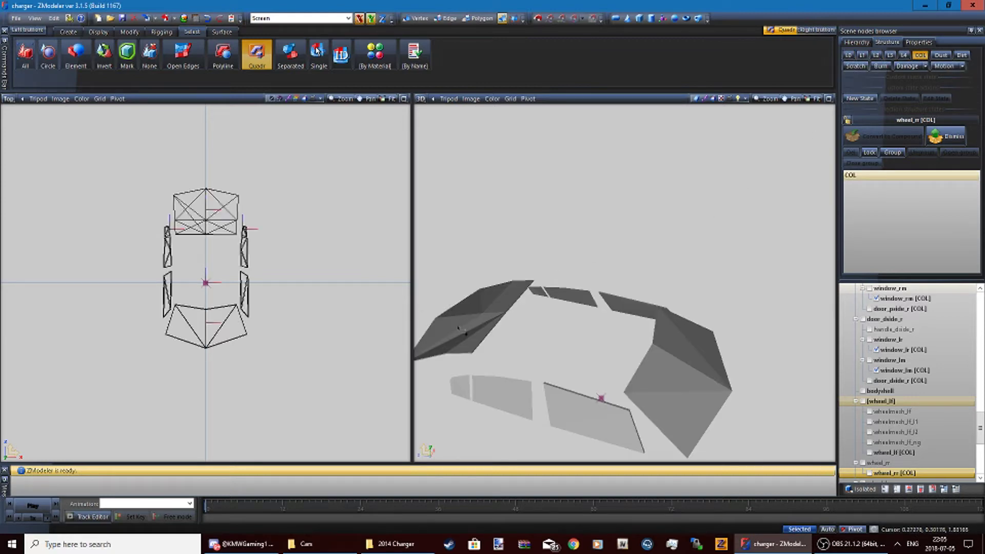
middle_drag(459, 330, 457, 322)
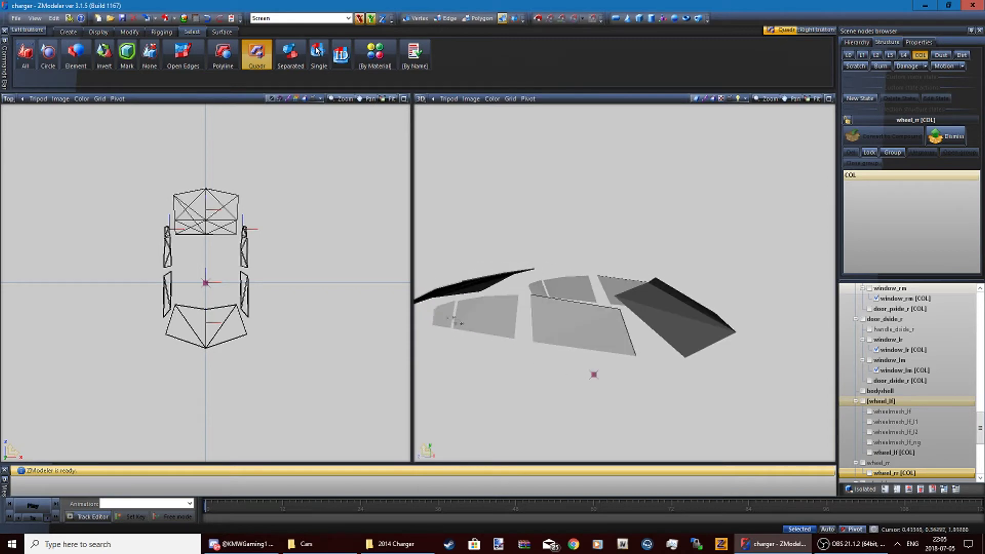
drag(108, 146, 371, 422)
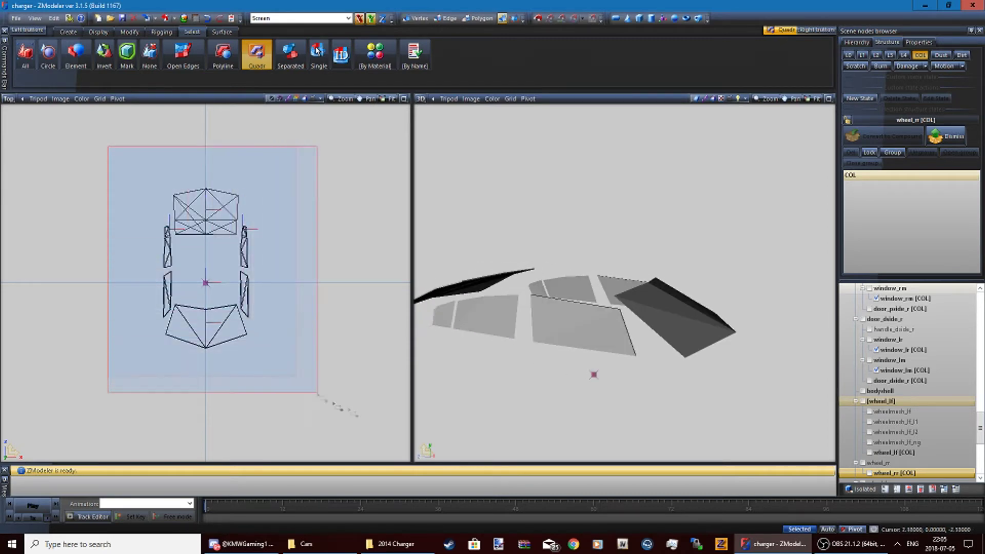
click(919, 41)
scroll(931, 205, down, 1)
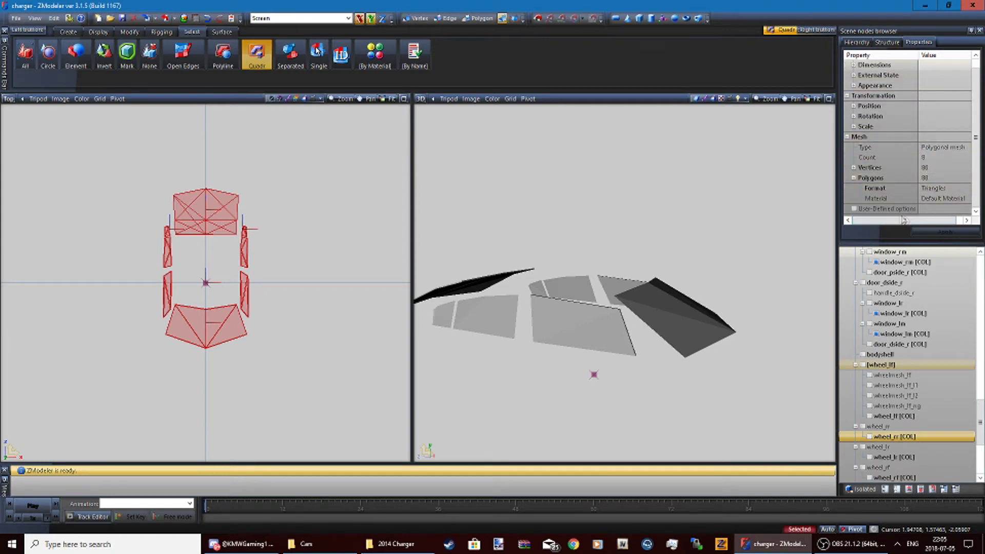
Step: Add a 'Crash' user-defined option to the selected collision meshes and confirm with OK
click(935, 209)
click(524, 268)
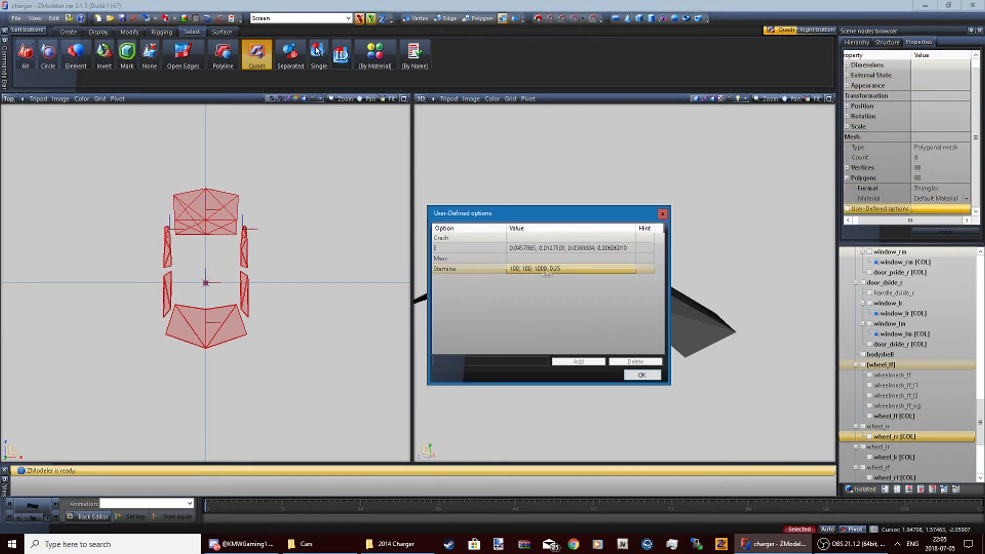
click(504, 357)
text(Crash)
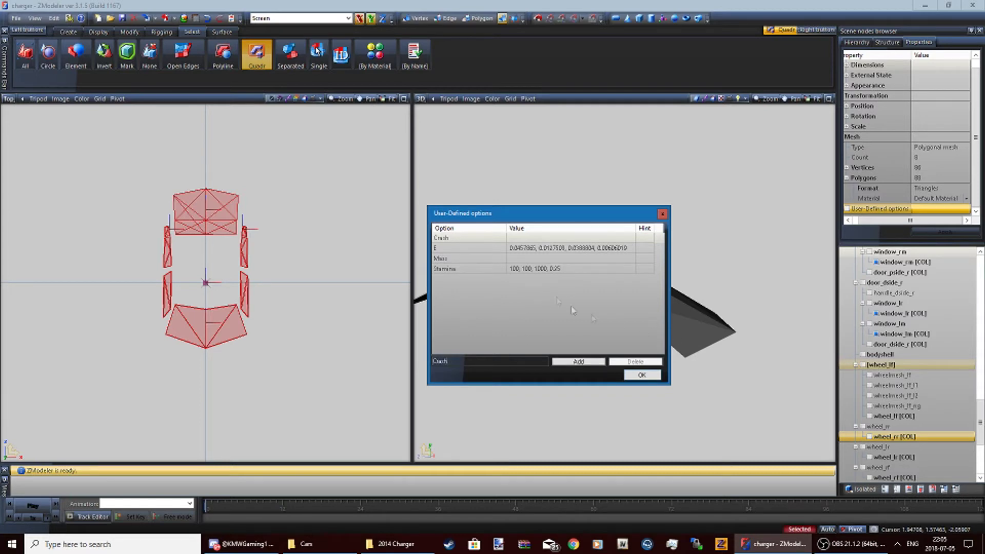
click(593, 364)
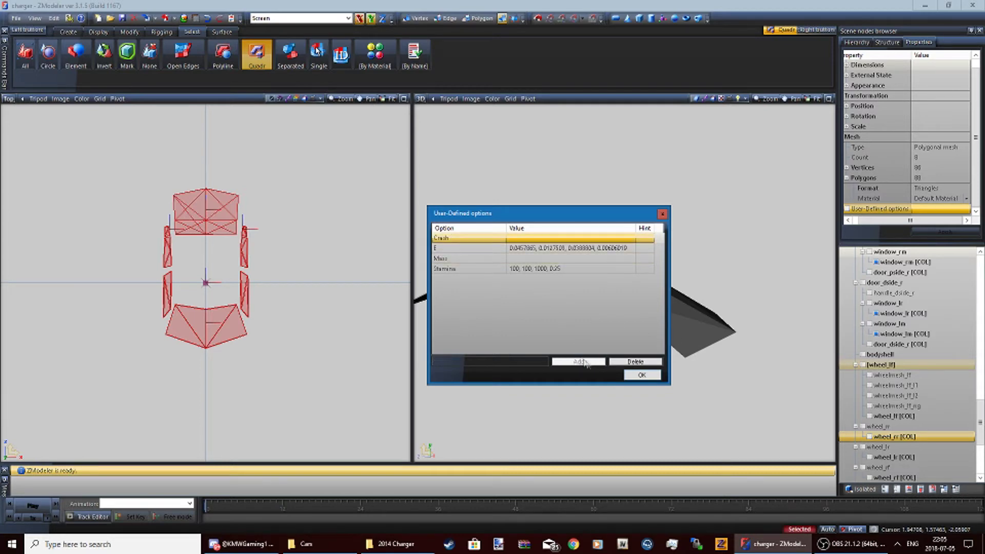
click(642, 376)
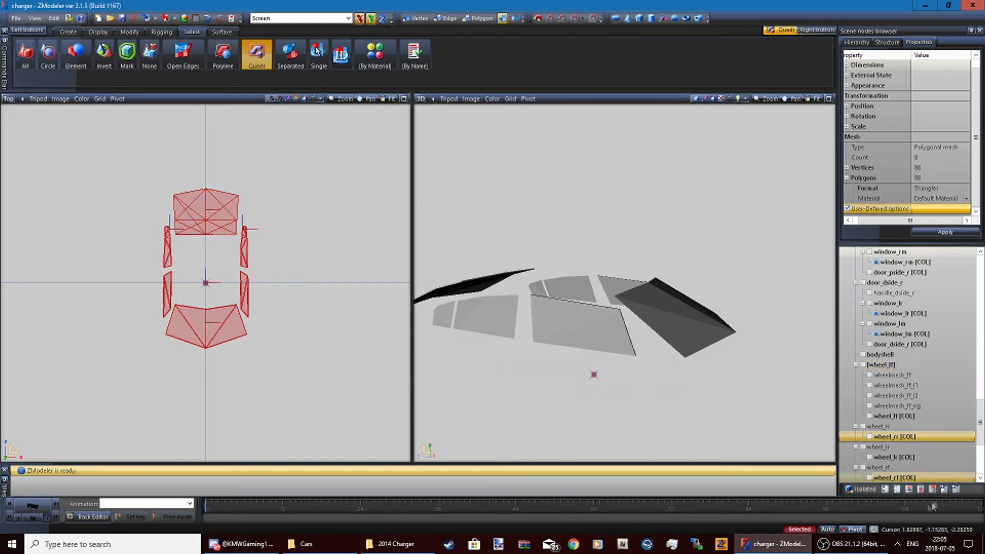
Step: Apply the Crash option to the collision meshes and return to the Structure node tree
click(890, 490)
click(888, 43)
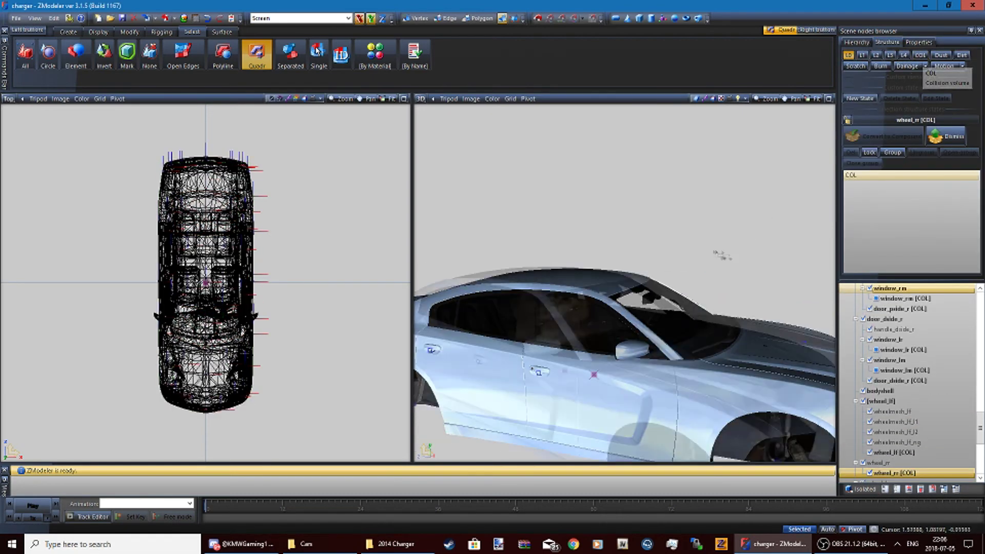
scroll(703, 280, down, 3)
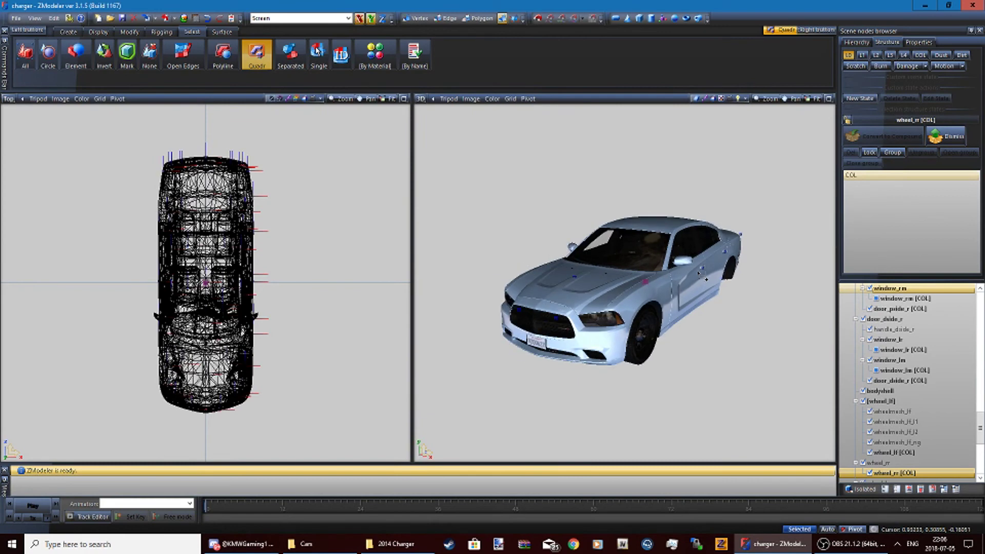